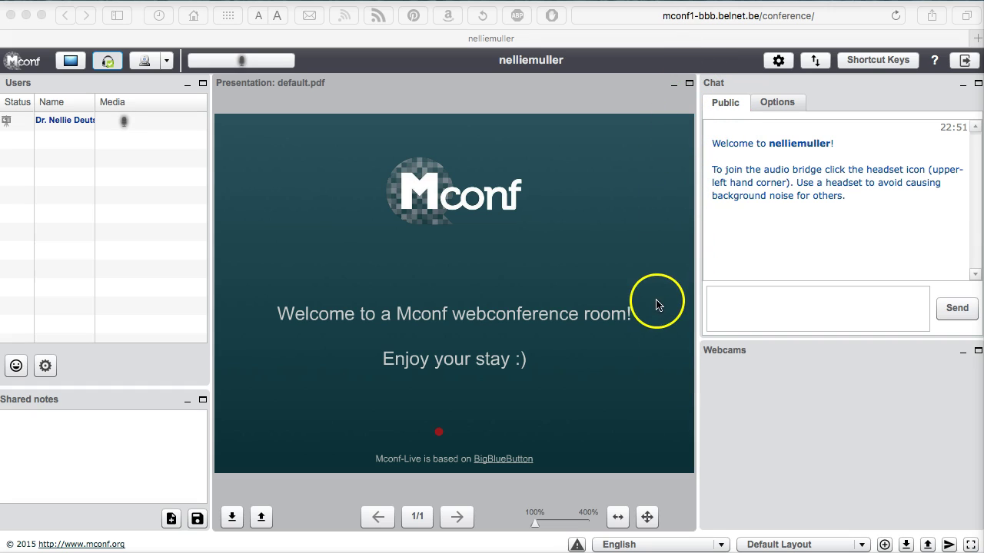
left_click(683, 292)
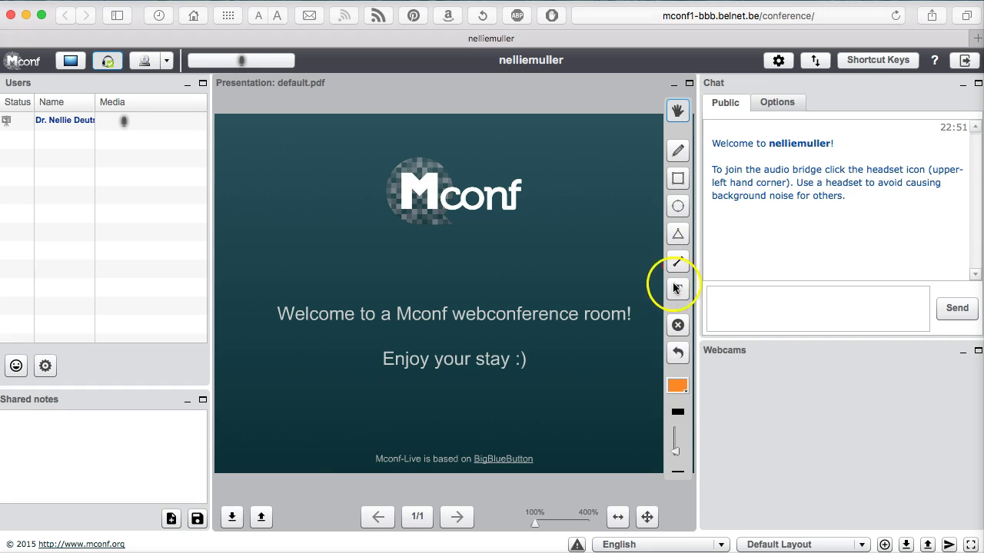
left_click(678, 111)
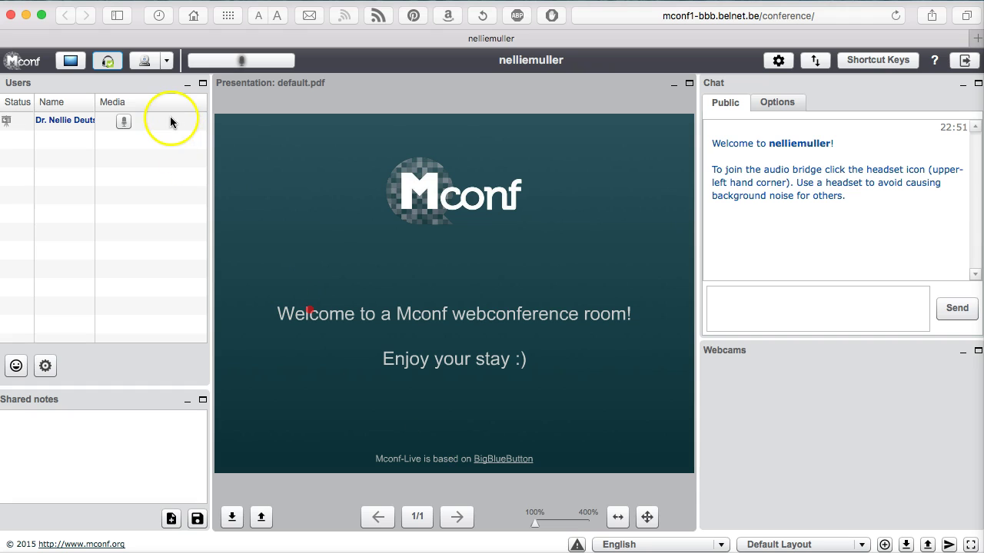
mouse_move(263, 449)
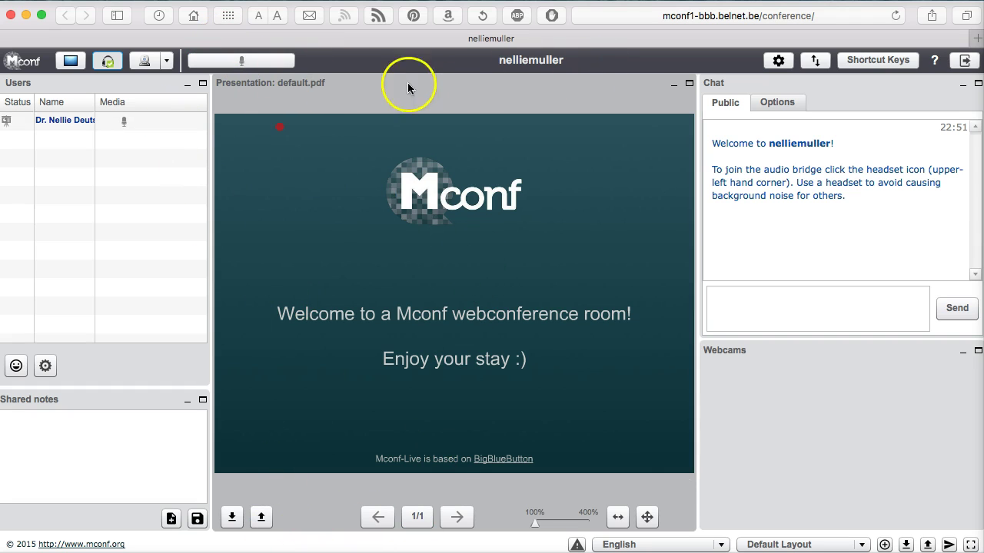
- Share the FaceTime HD camera as the webcam in the conference room at high quality
left_click(165, 61)
left_click(166, 79)
left_click(409, 382)
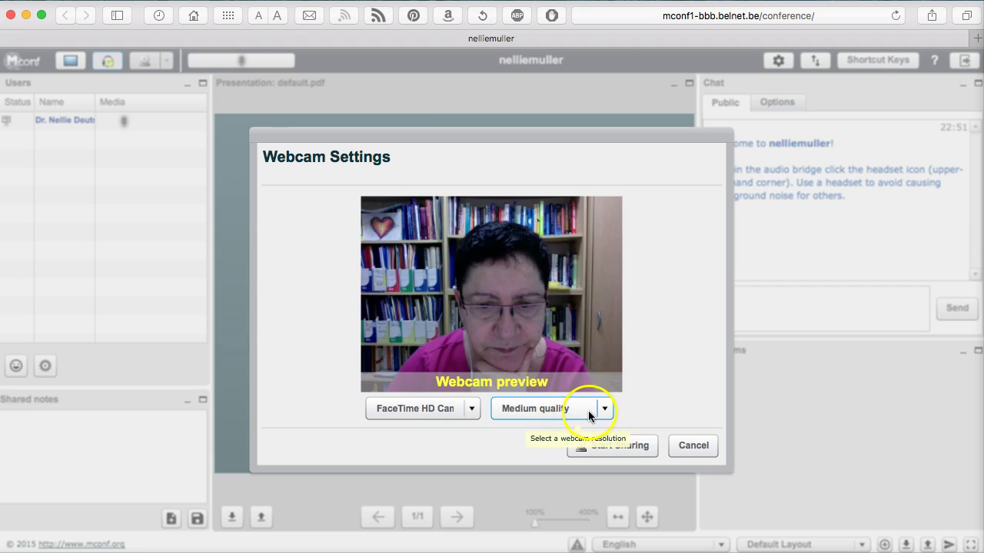
left_click(597, 401)
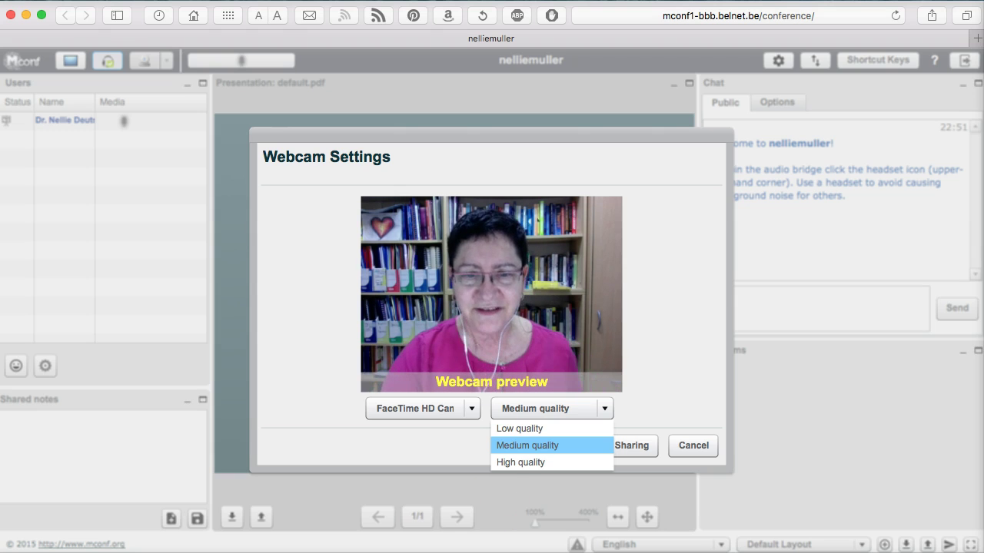
left_click(520, 458)
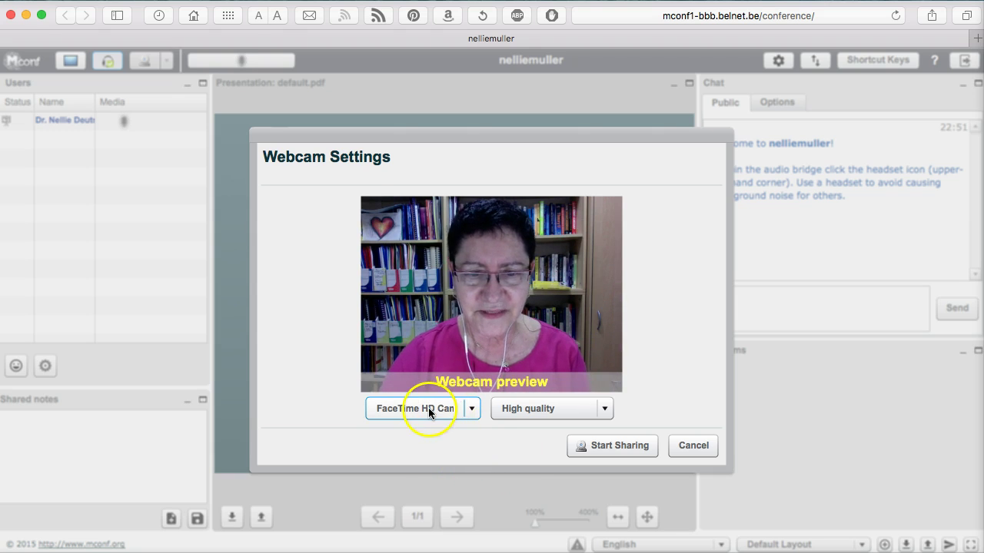
left_click(624, 448)
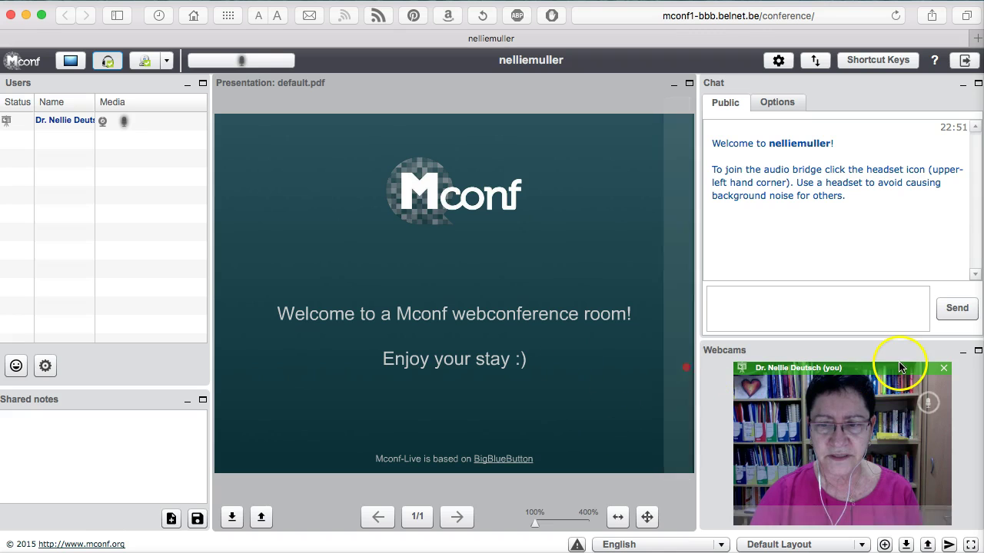
left_click(871, 340)
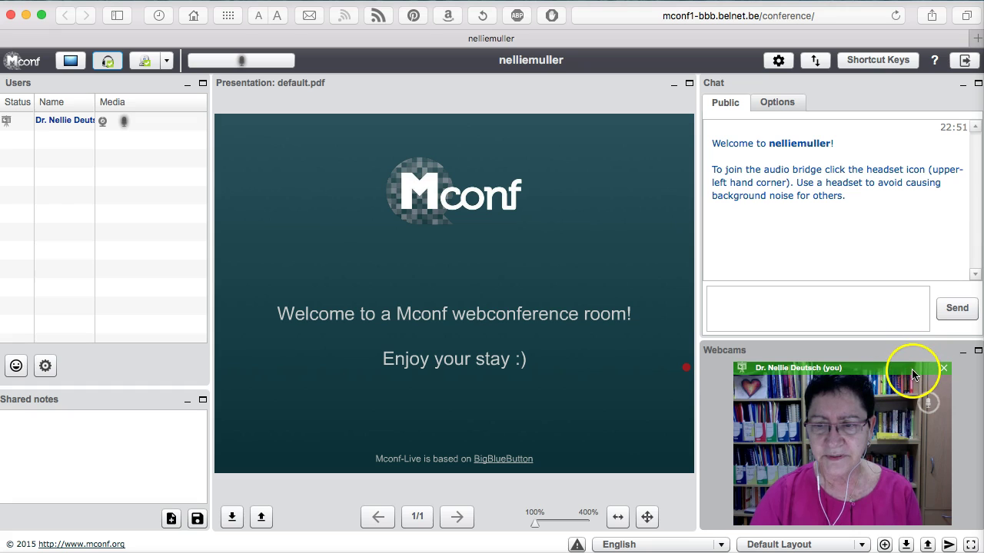
left_click(887, 373)
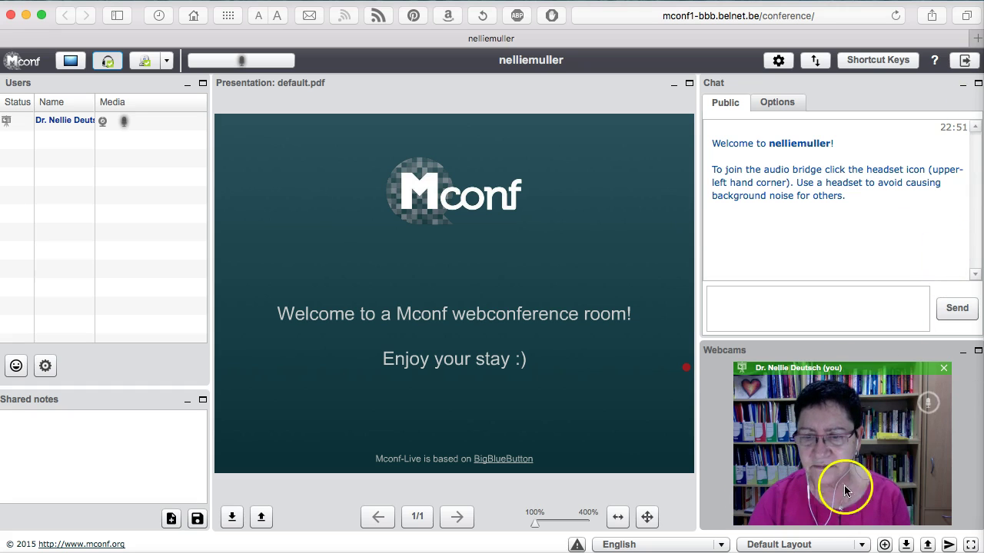
mouse_move(427, 198)
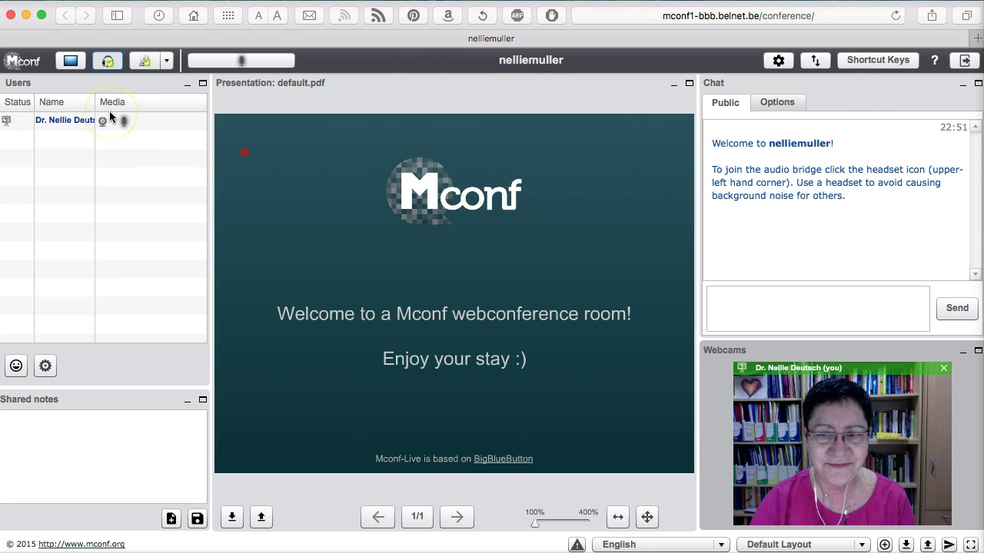
left_click_drag(105, 122, 269, 196)
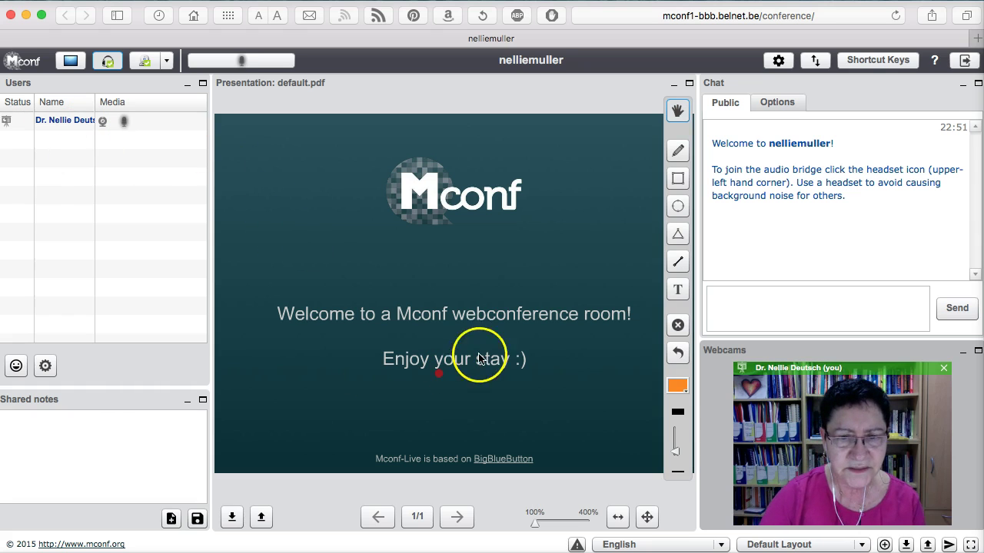
- Open the file chooser for uploading a new presentation to the room
left_click(264, 518)
left_click(233, 520)
left_click(260, 518)
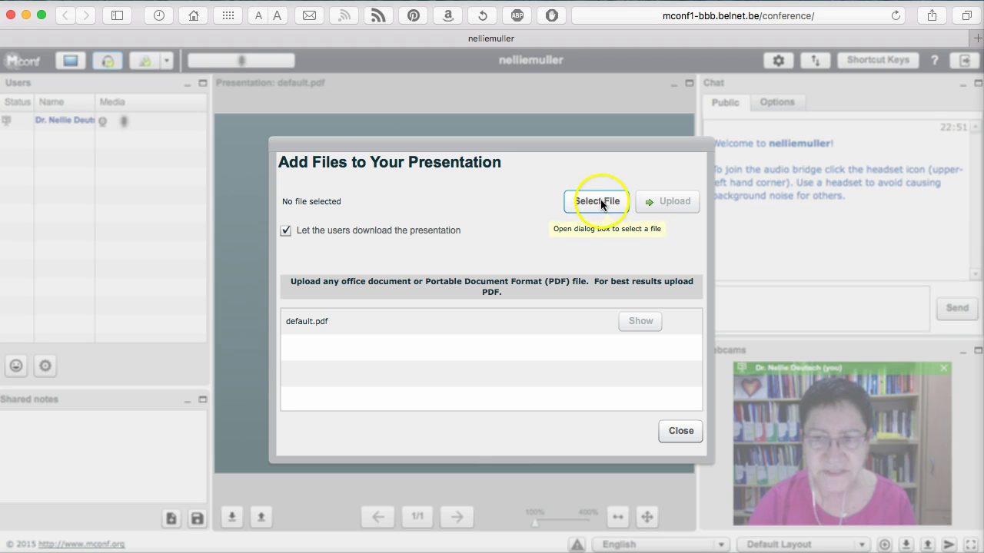
left_click(601, 203)
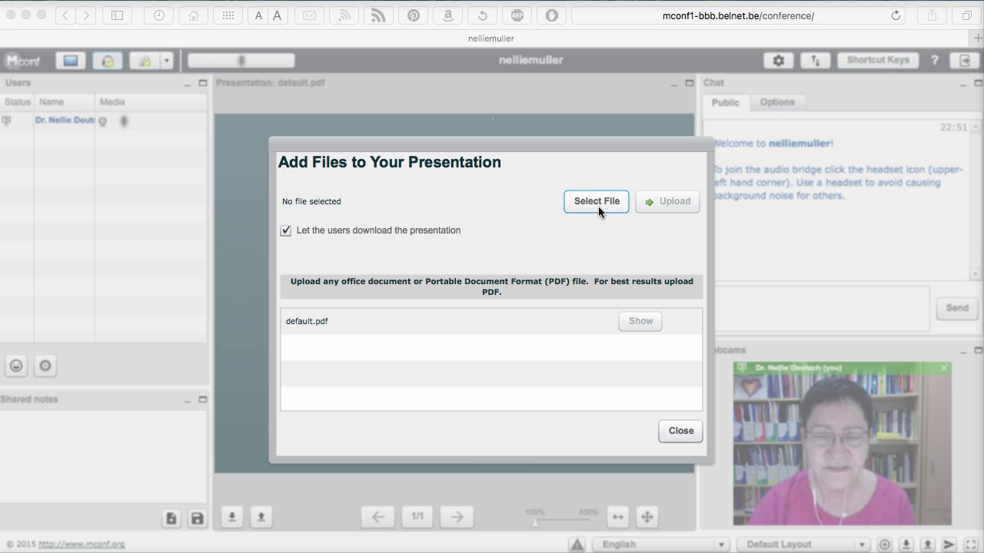
left_click(496, 214)
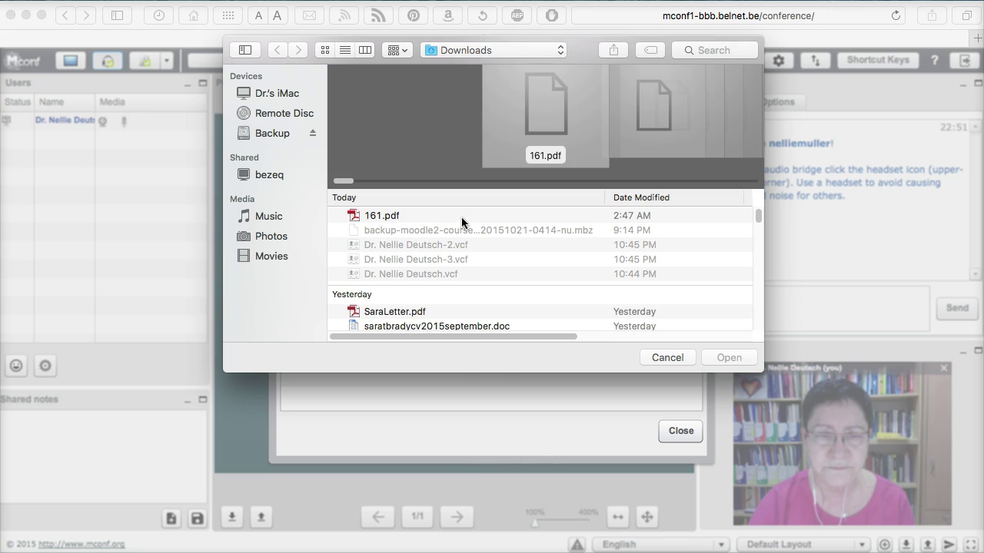
- Choose the Writing Your AR Report presentation from the Downloads folder as the file to add
left_click(354, 215)
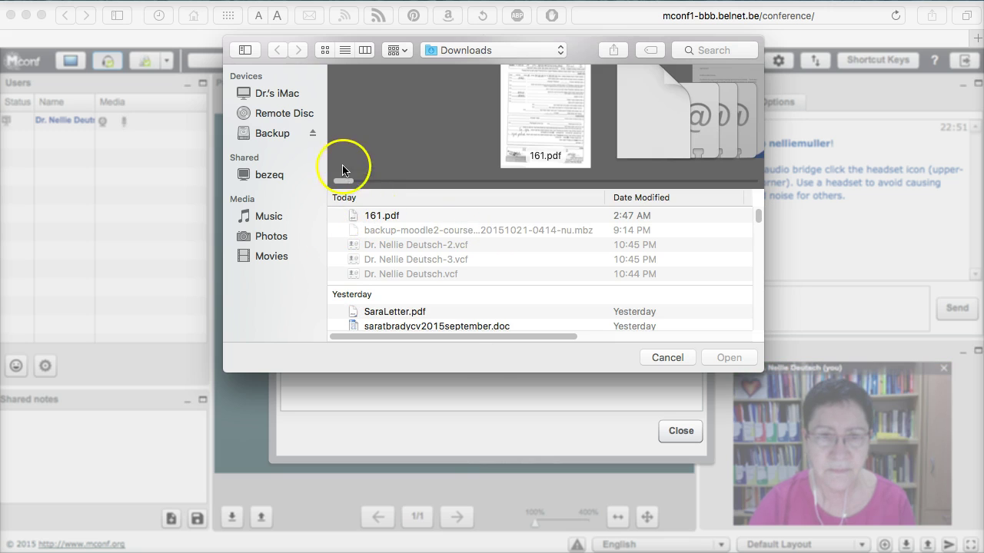
scroll(339, 193, "down", 2)
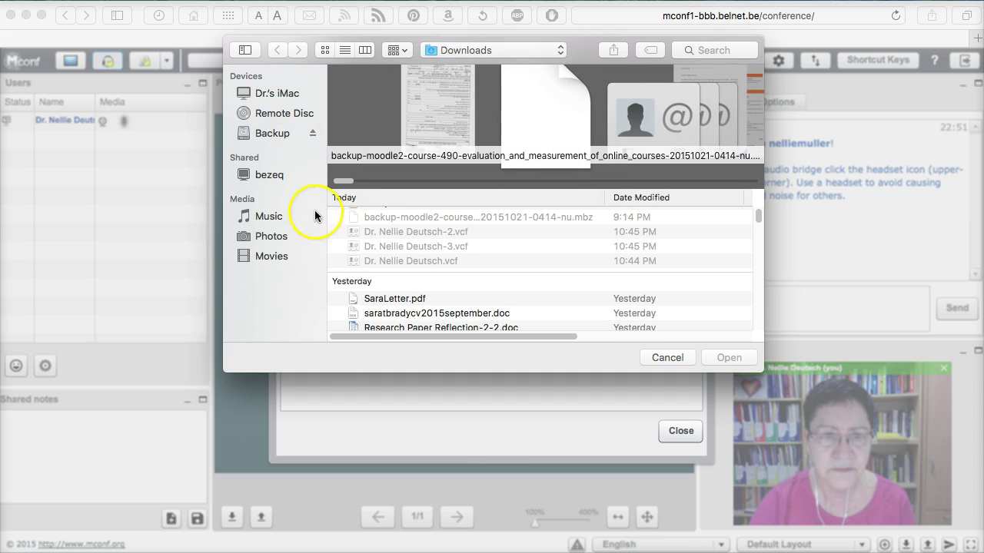
scroll(352, 315, "down", 5)
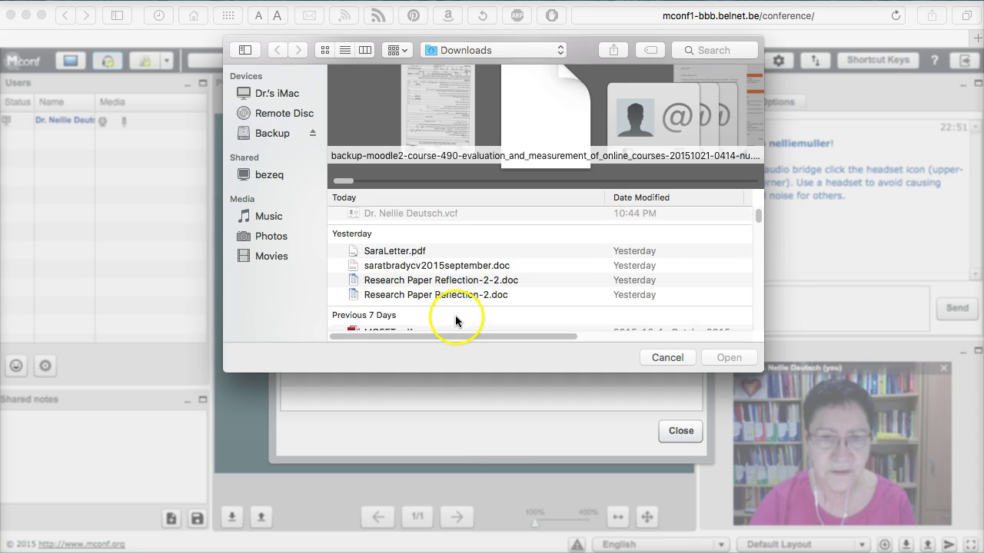
scroll(392, 300, "down", 5)
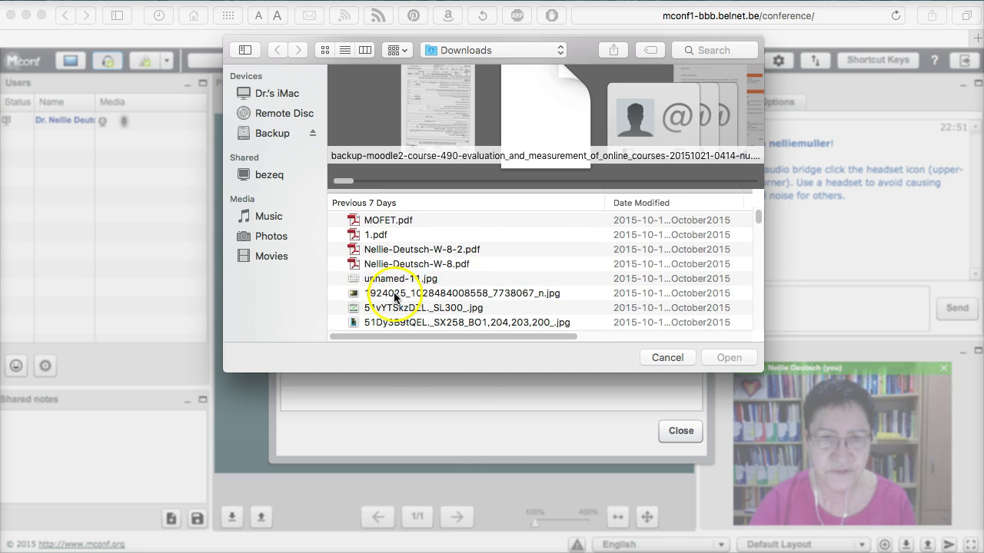
scroll(436, 281, "down", 4)
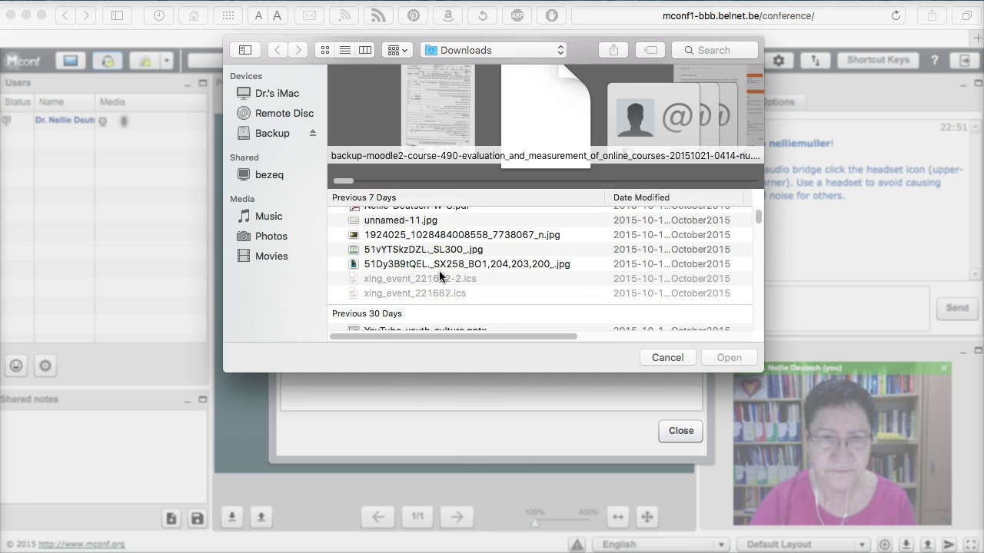
scroll(439, 271, "down", 5)
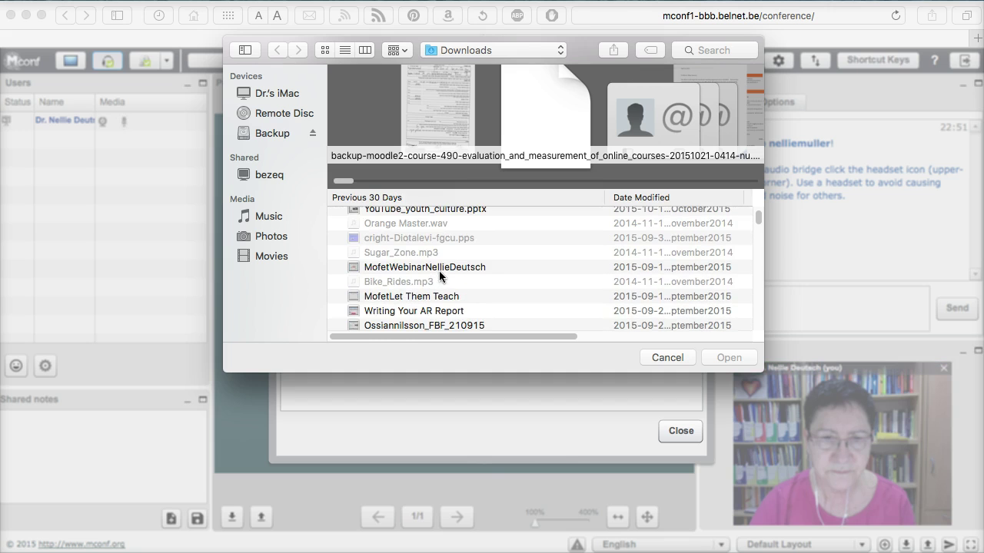
scroll(439, 275, "up", 2)
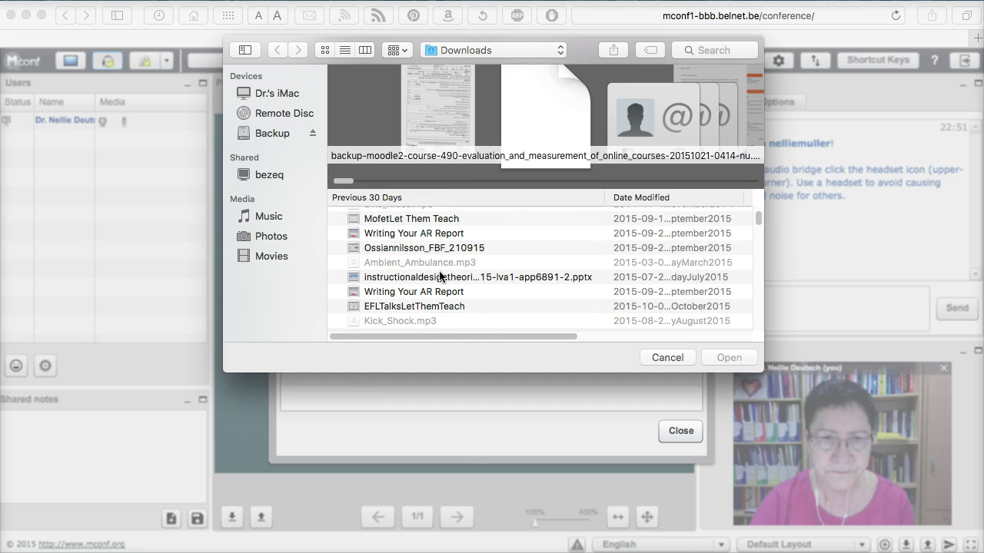
scroll(439, 275, "down", 1)
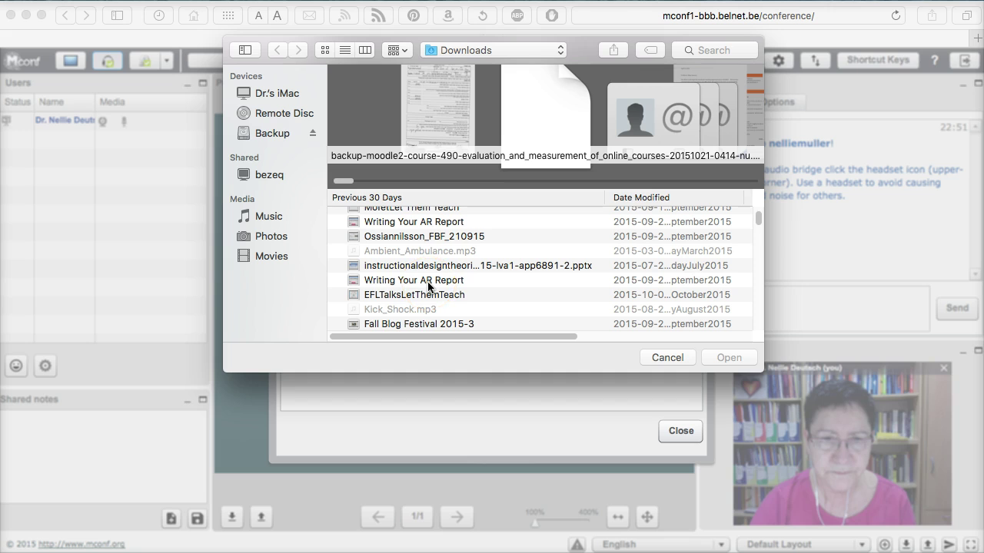
left_click(428, 284)
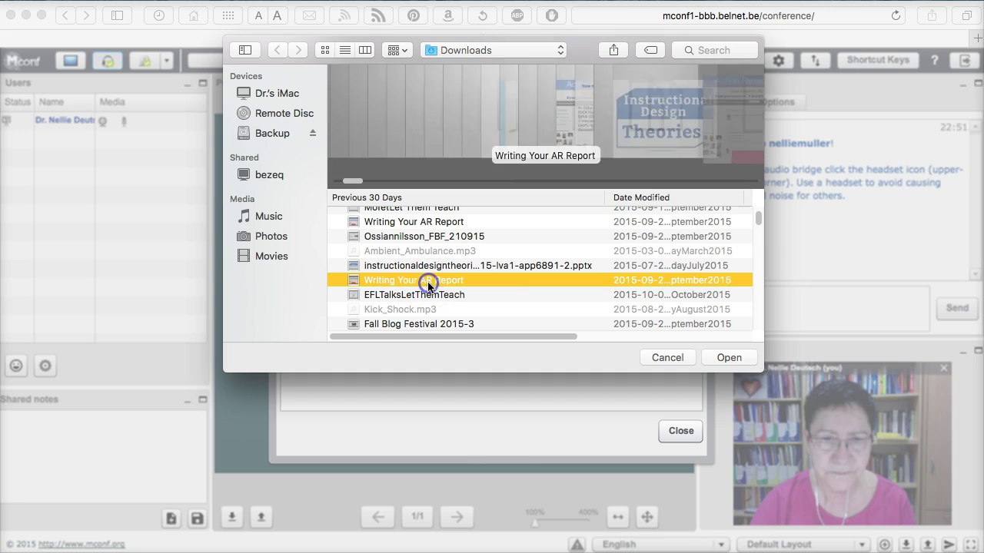
left_click(730, 358)
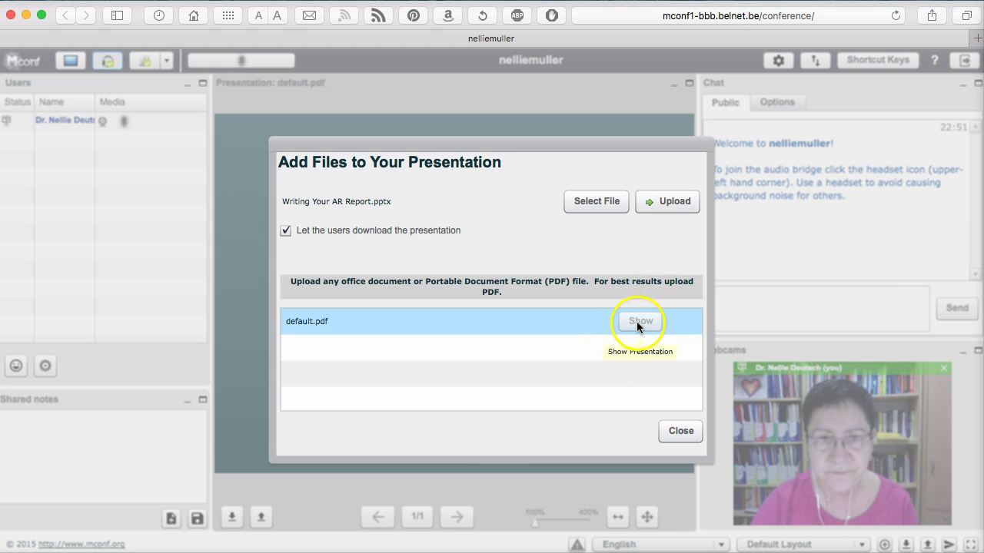
- Upload Writing Your AR Report.pptx to the room with downloading allowed for users
left_click(623, 202)
left_click(676, 202)
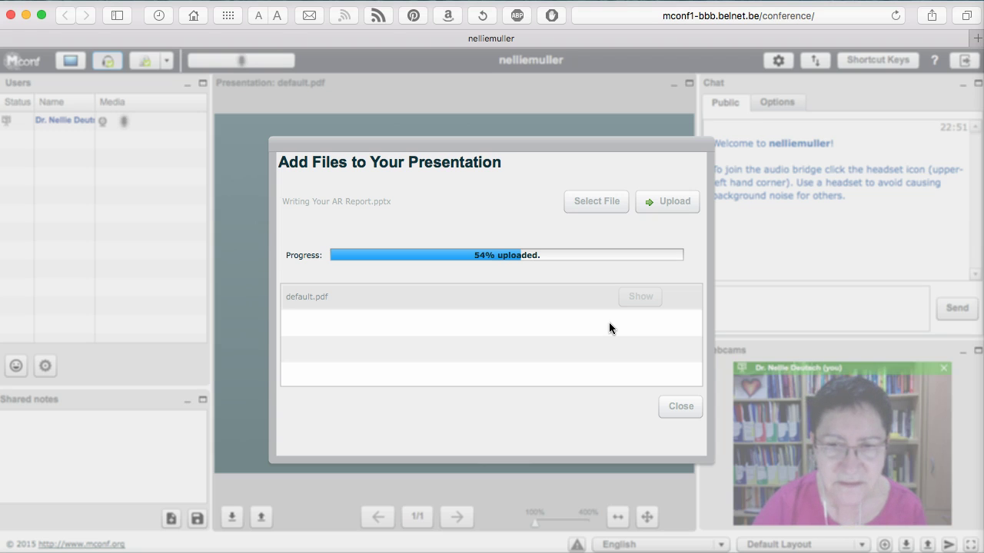
left_click(617, 312)
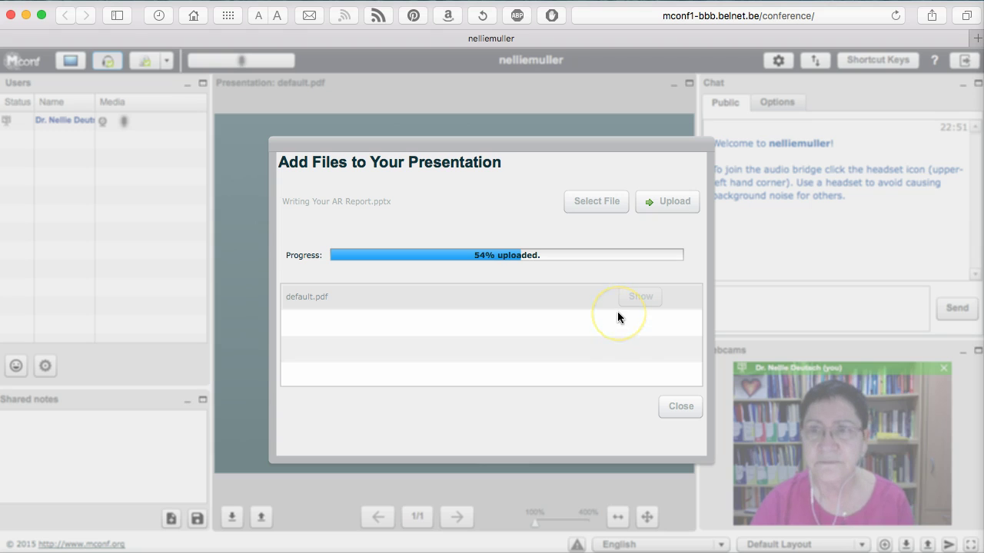
left_click(612, 353)
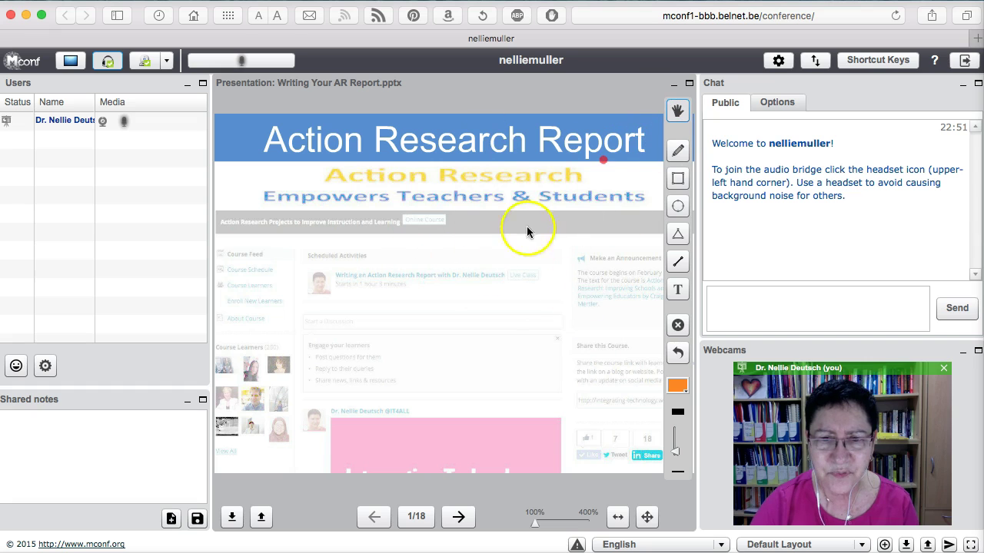
- Select the pencil annotation tool over the slide and switch back to the pan tool
left_click(677, 150)
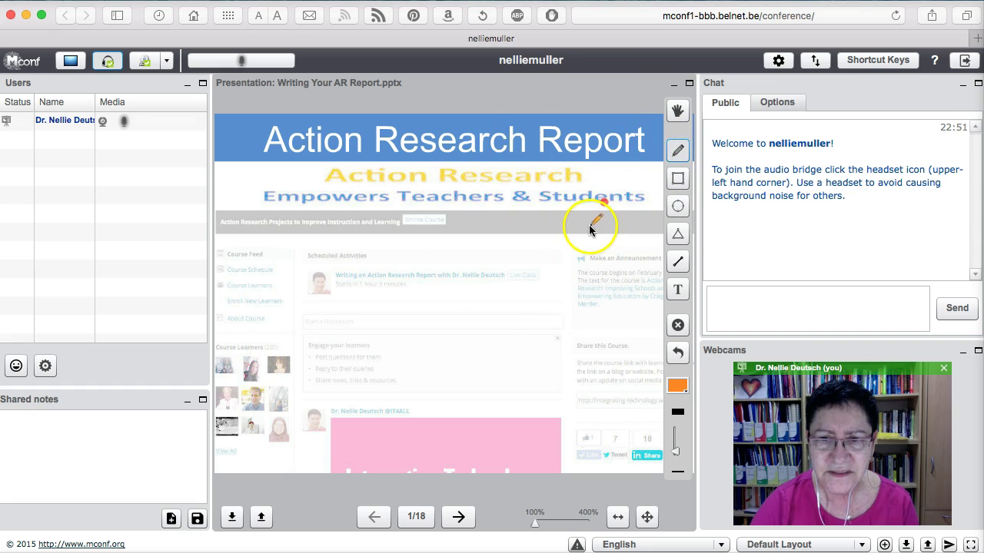
left_click(676, 114)
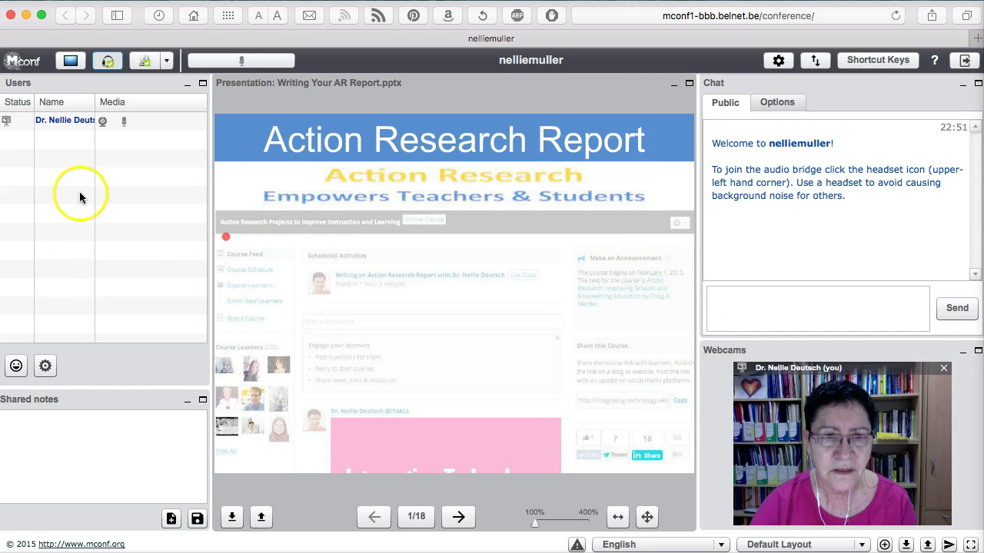
mouse_move(216, 176)
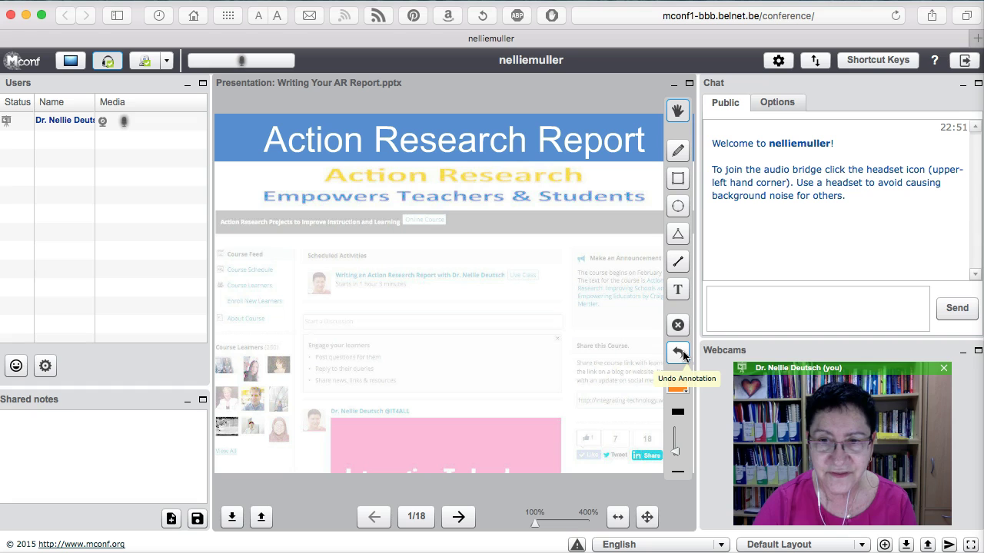
left_click(678, 419)
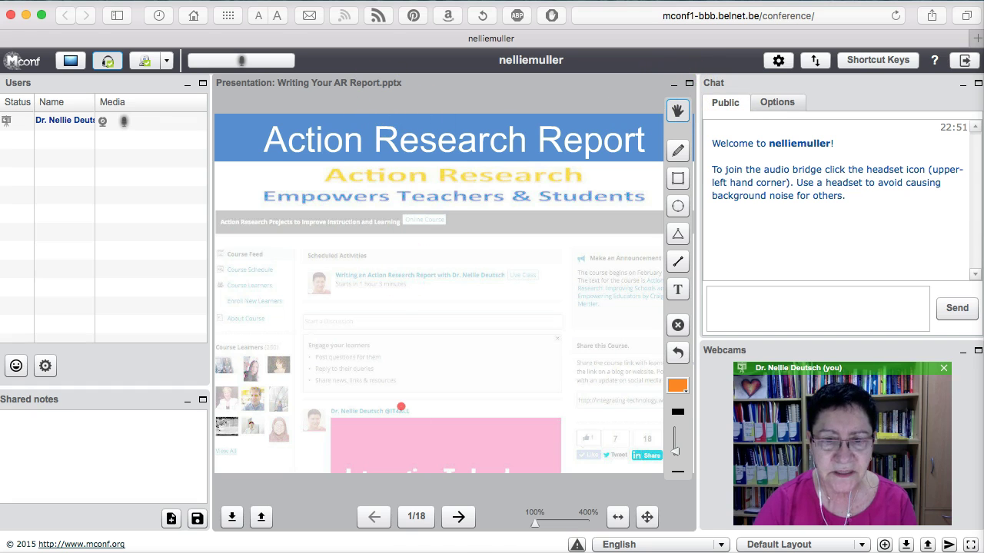
- Advance the uploaded presentation from the first slide to slide 17
left_click(457, 518)
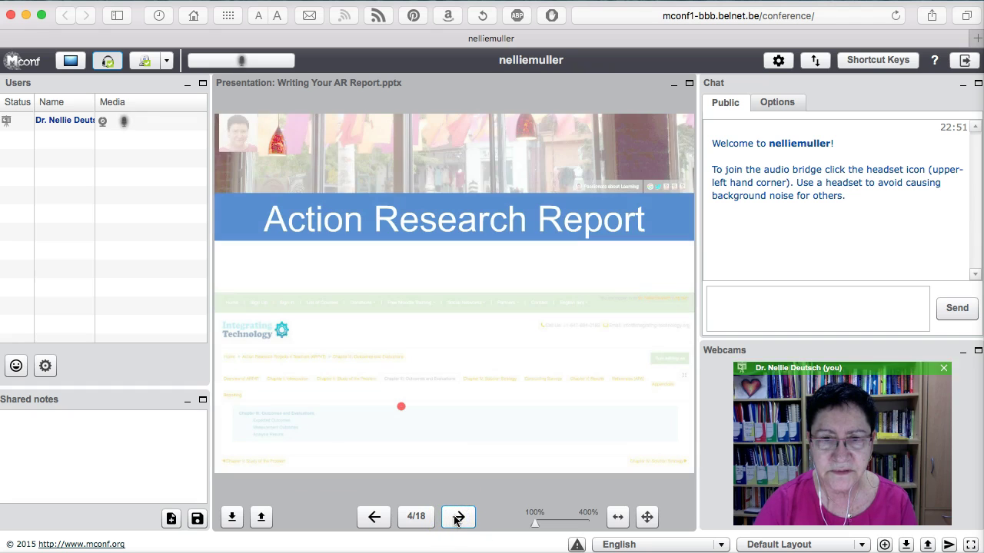
left_click(457, 518)
left_click(457, 518)
left_click(457, 518)
left_click(457, 518)
left_click(457, 518)
left_click(458, 518)
left_click(457, 518)
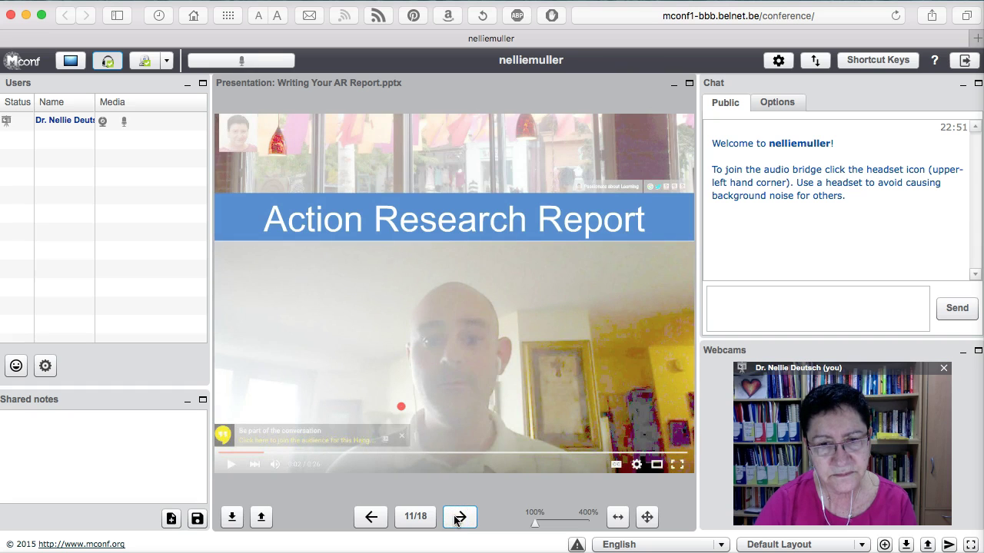
left_click(458, 518)
left_click(458, 518)
left_click(459, 518)
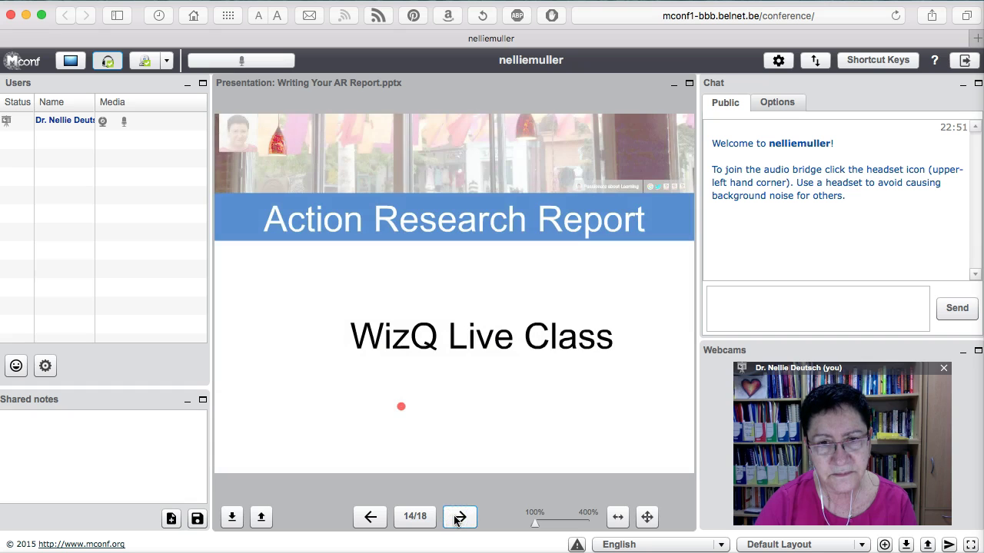
left_click(459, 518)
left_click(457, 518)
left_click(457, 518)
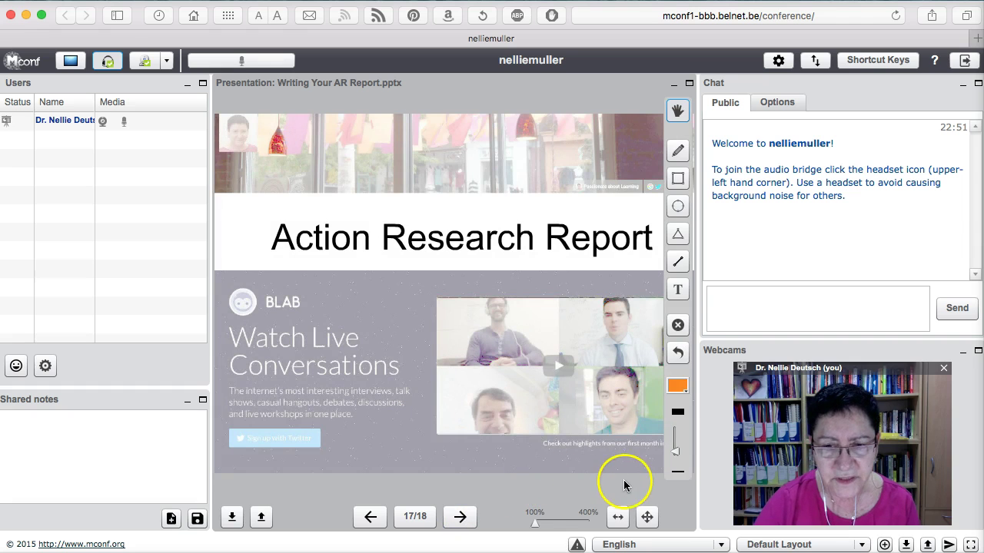
left_click(534, 526)
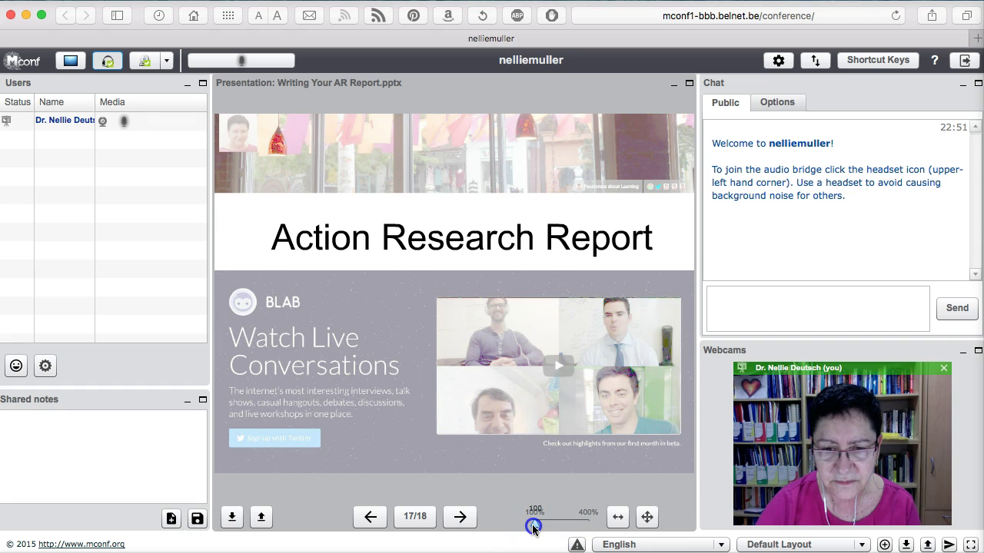
mouse_move(533, 527)
left_mouse_down()
mouse_move(547, 522)
mouse_move(526, 525)
left_mouse_up()
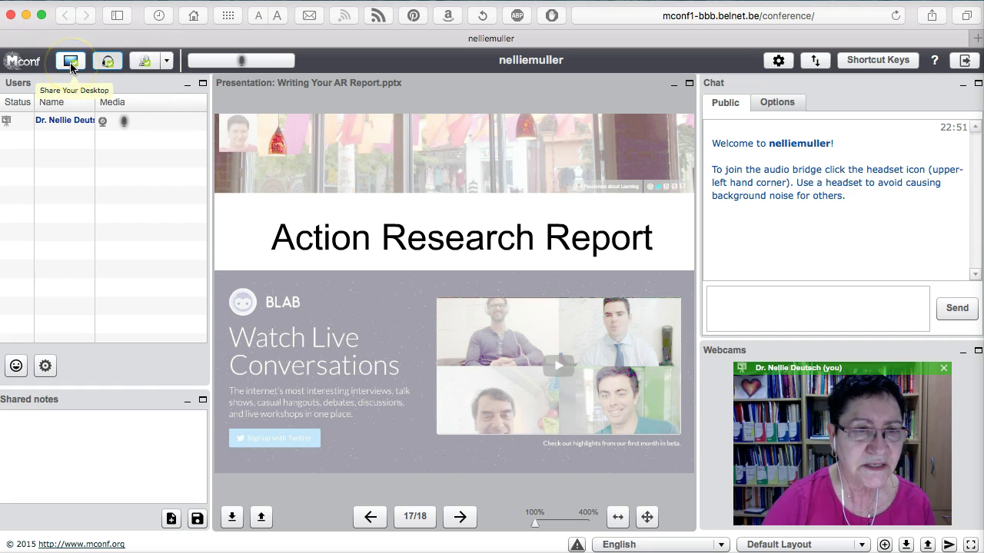
- Start desktop sharing of a screen region and postpone the Java update prompt
left_click(70, 62)
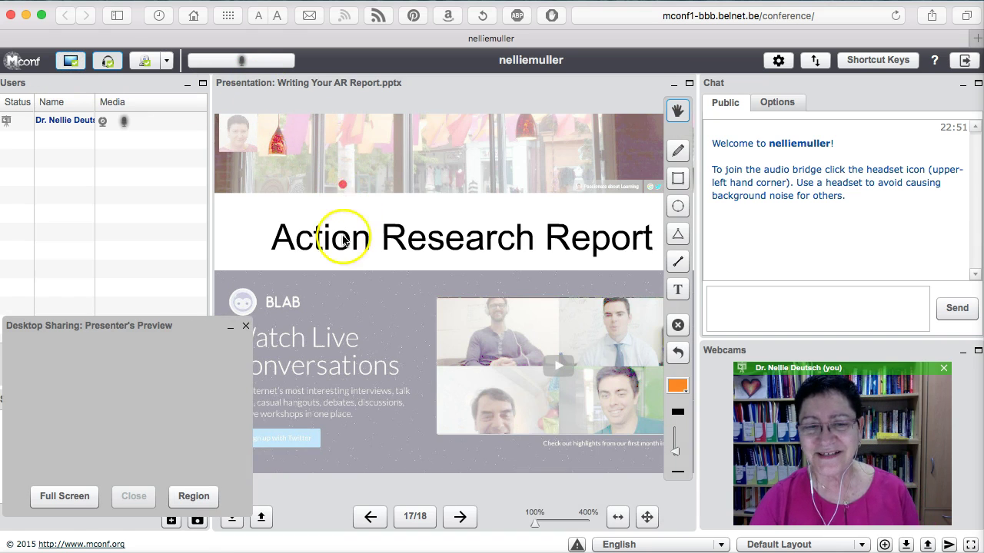
left_click(198, 498)
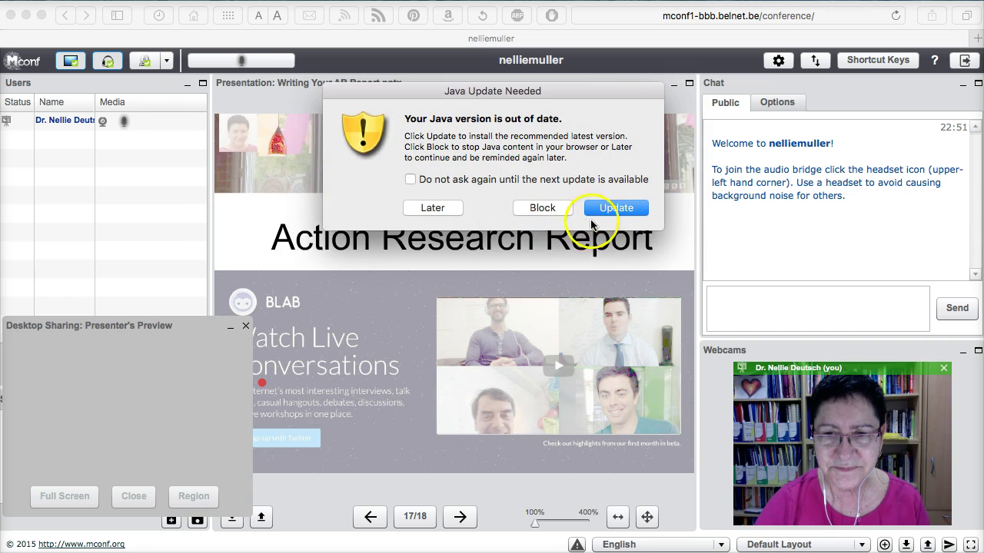
left_click(433, 209)
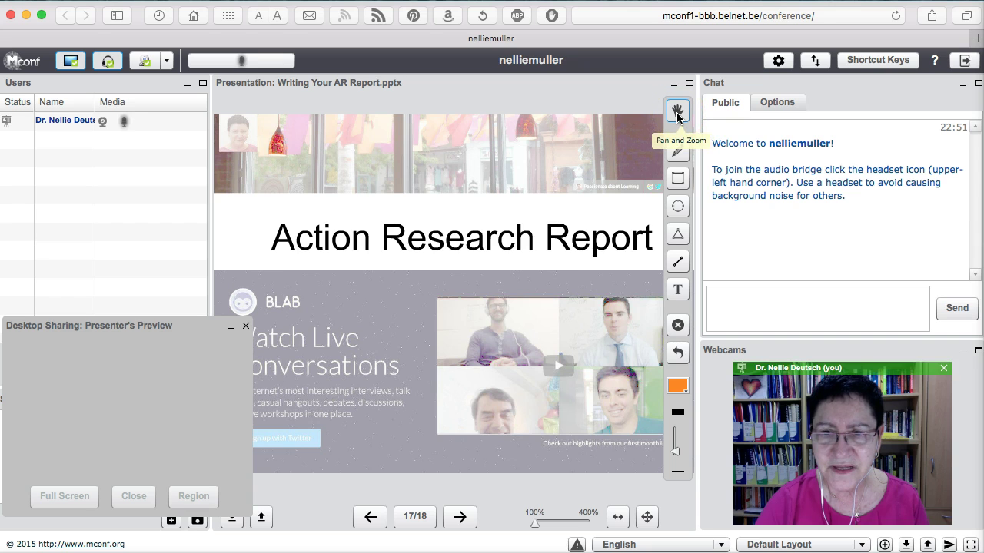
- Start installing the Java 8 Update 65 offered by the software updater
left_click(676, 191)
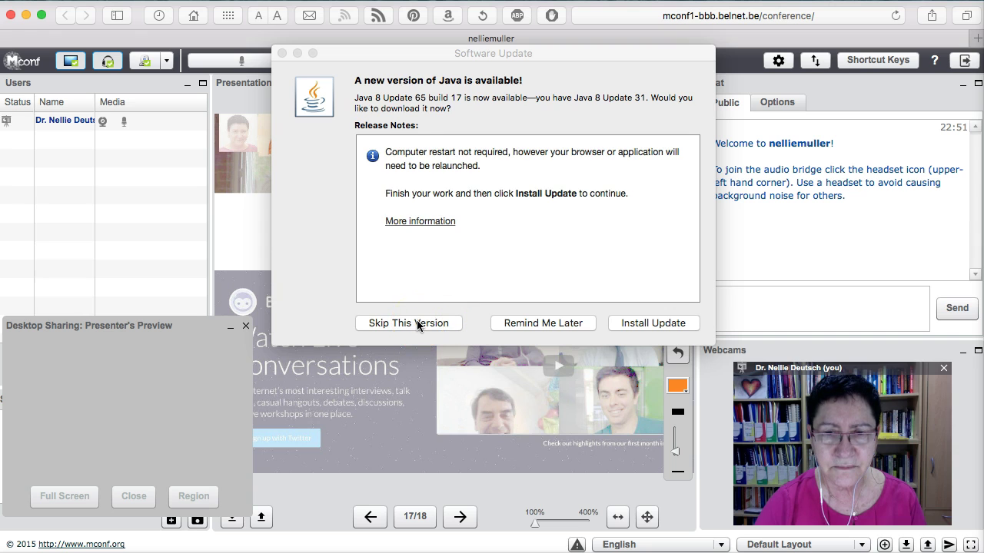
left_click(648, 324)
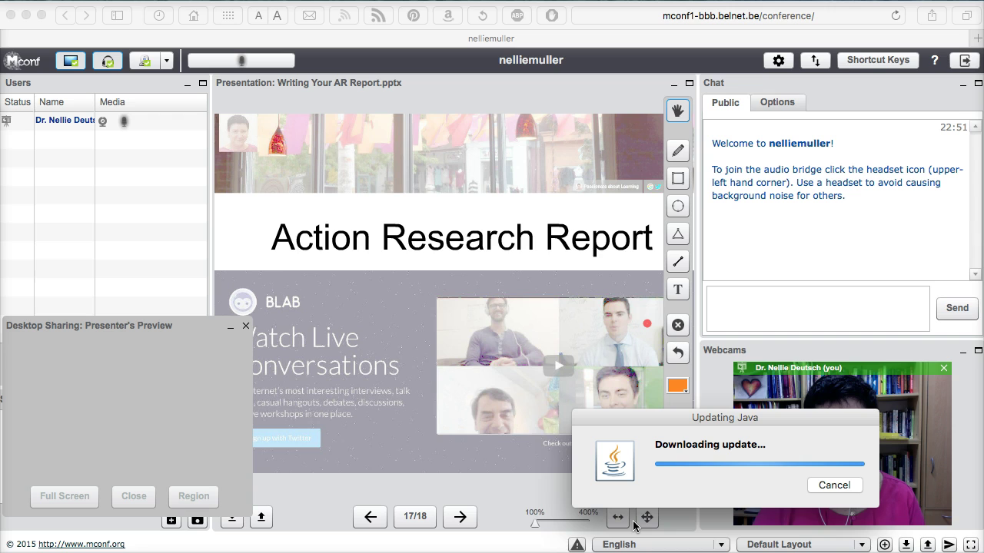
left_click(162, 460)
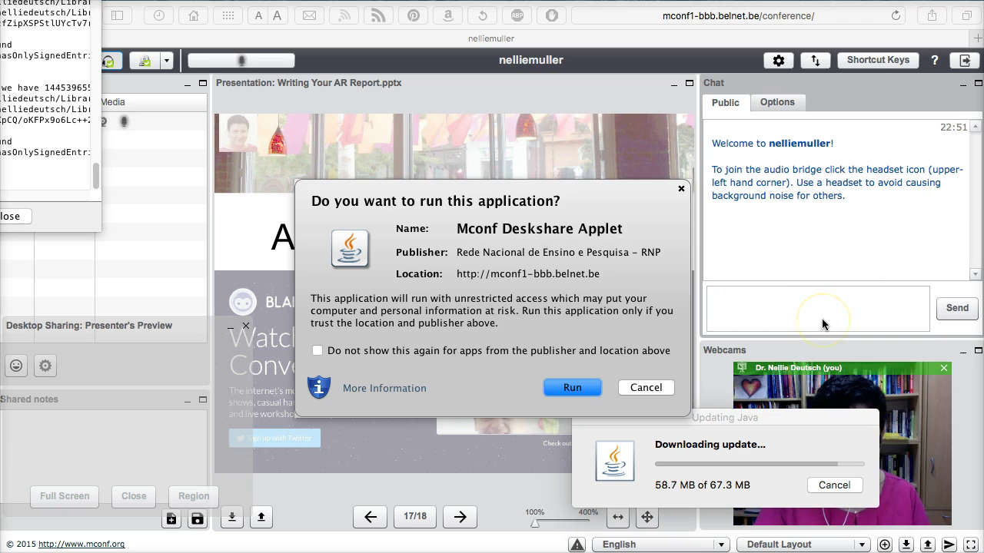
- Send the message "Hello" in the public chat
left_click(798, 305)
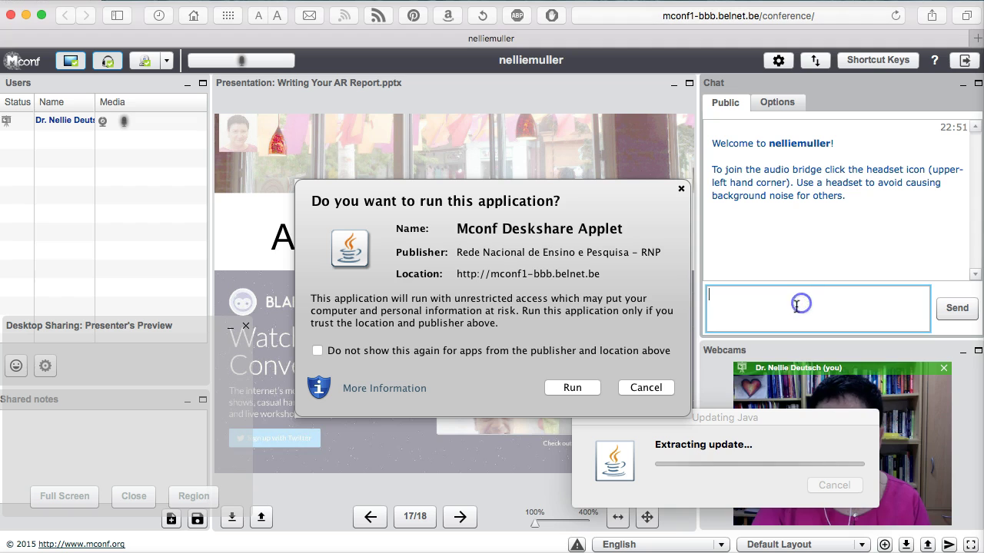
type("Hello")
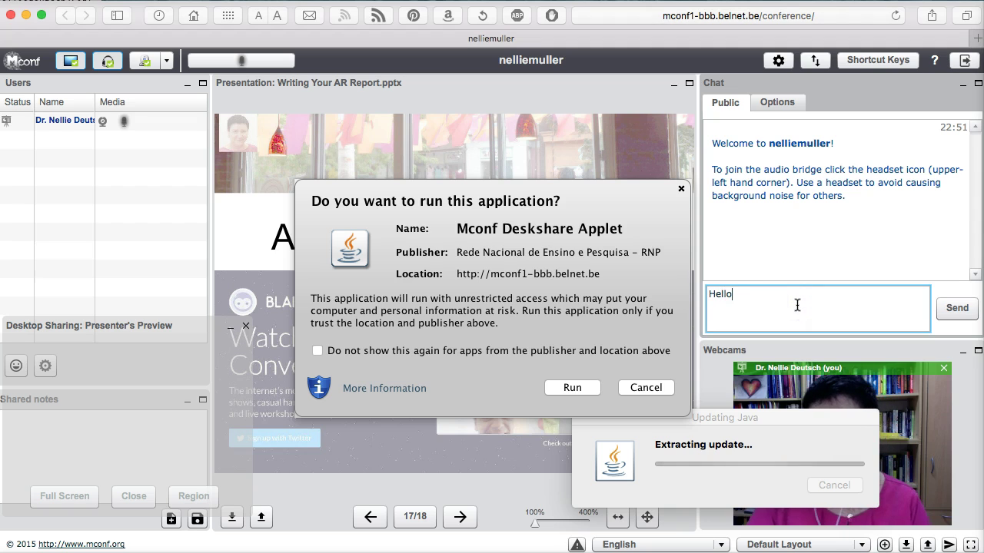
left_click(957, 307)
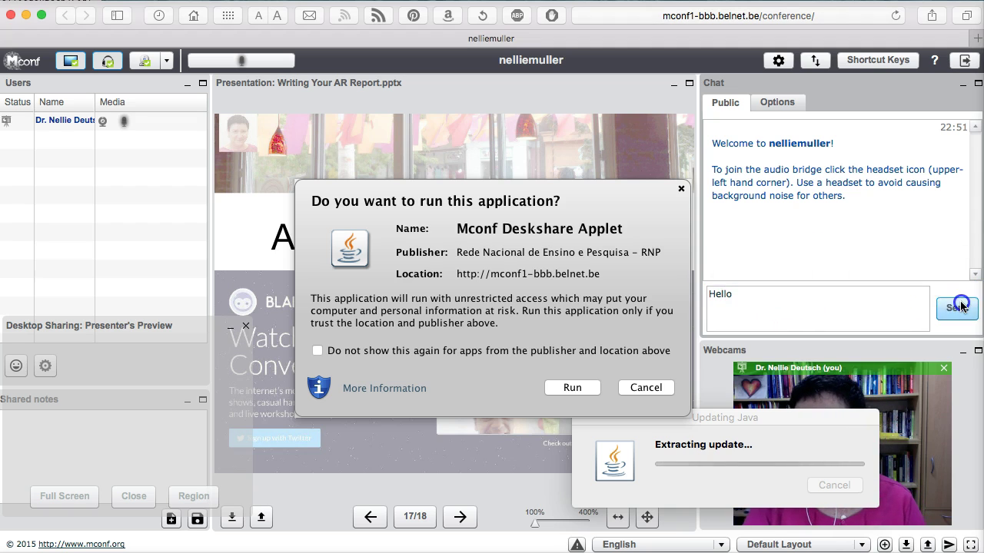
- Set the chat message font size to 16 and return to the public chat
left_click(780, 102)
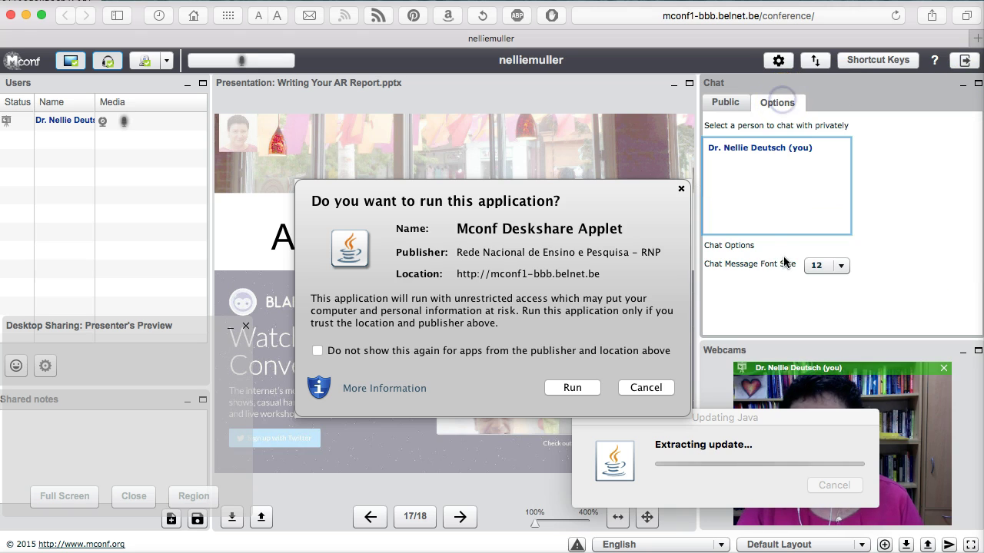
left_click(841, 266)
left_click(835, 326)
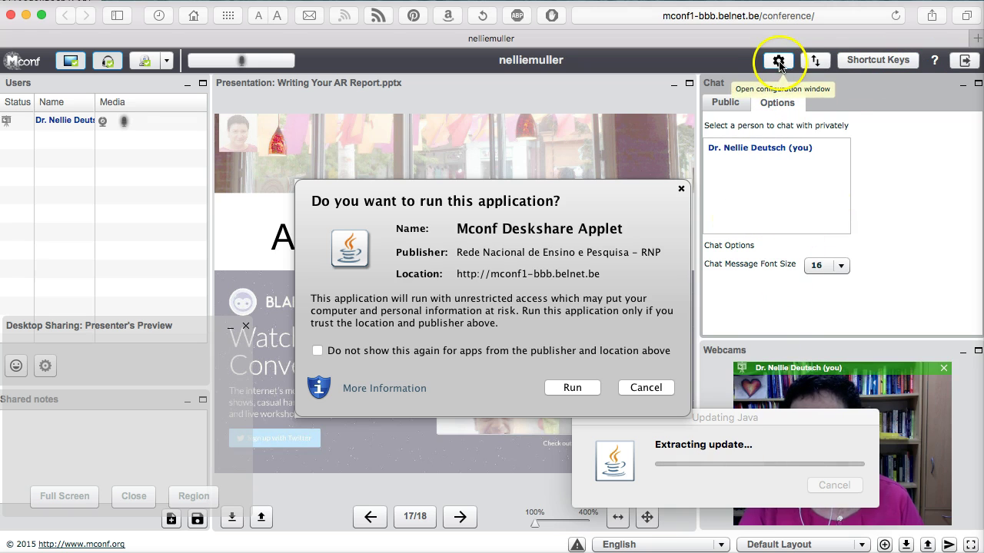
left_click(726, 103)
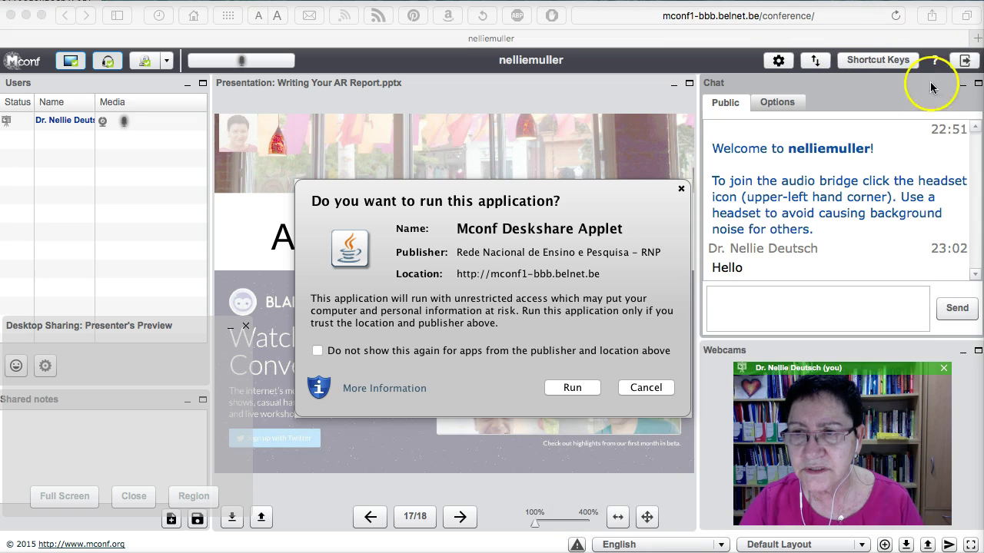
- Open the room's configuration window and allow the Mconf Deskshare applet to run
left_click(782, 60)
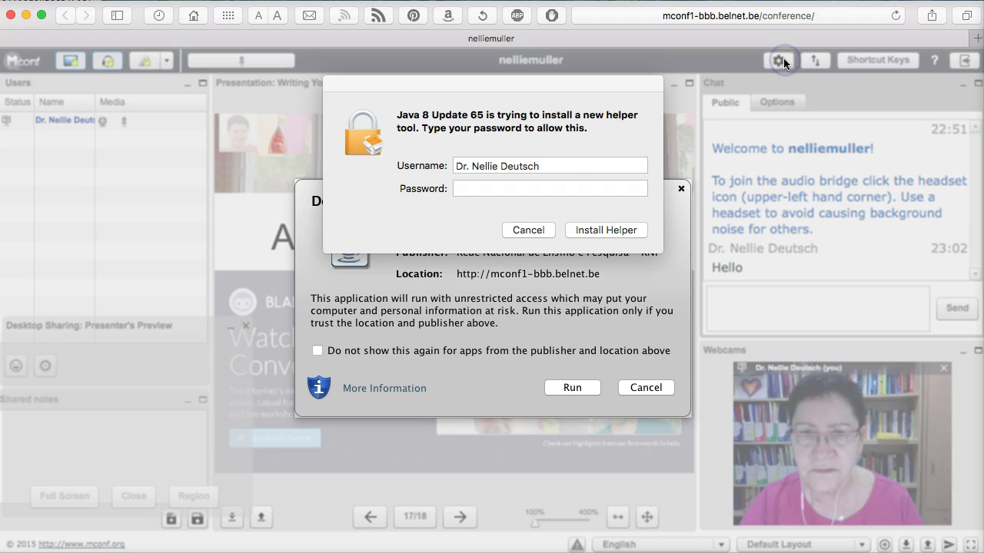
left_click(473, 188)
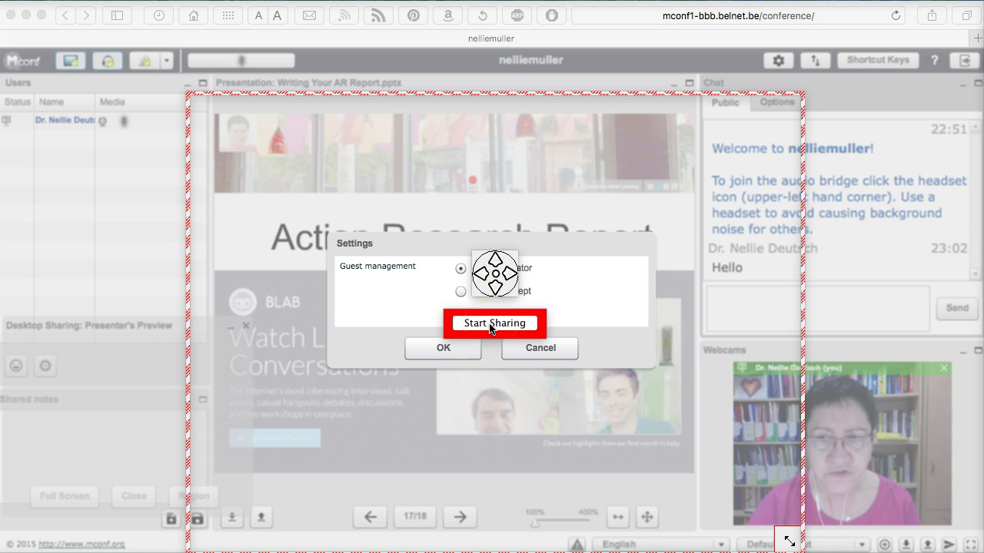
left_click(686, 181)
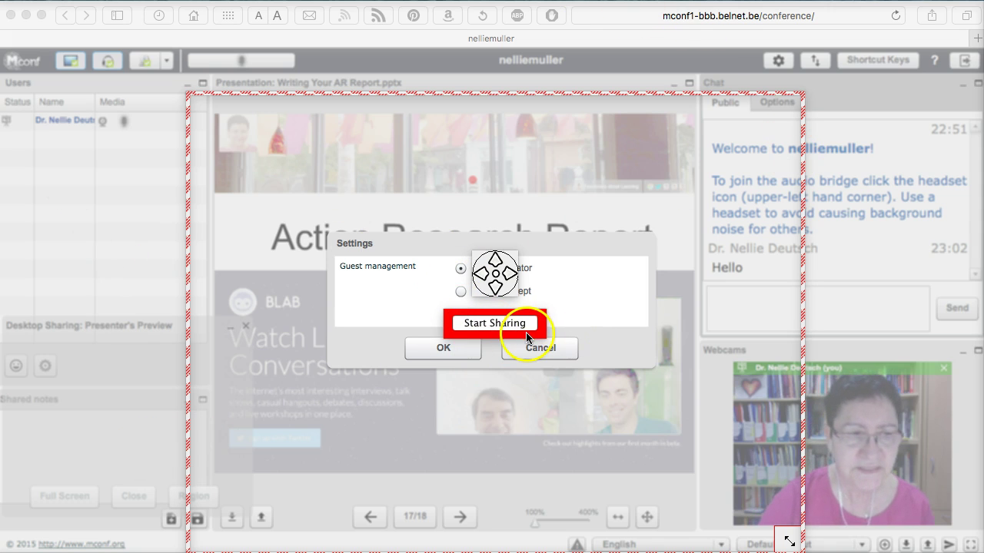
- Start sharing the marked screen region and confirm the guest management setting Ask moderator
left_click(499, 324)
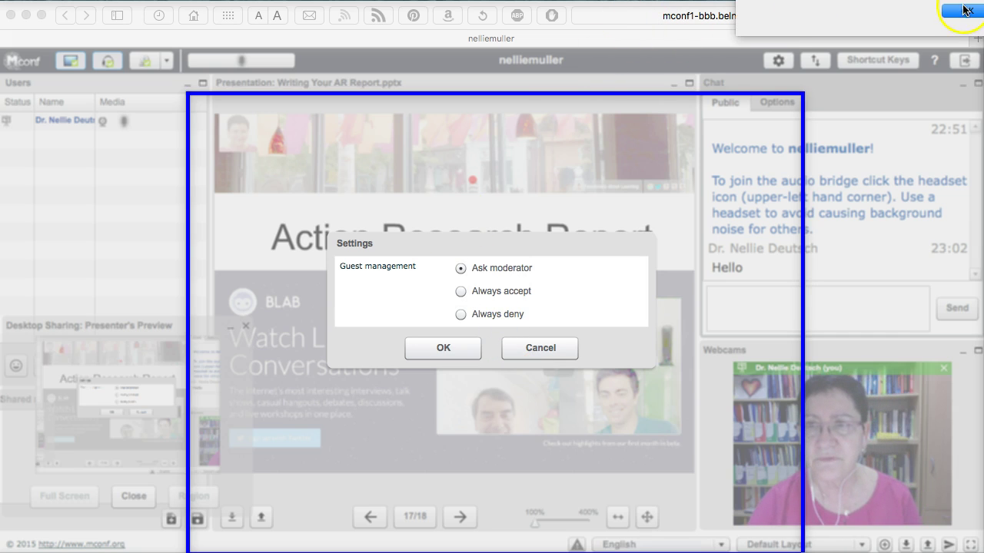
left_click(976, 13)
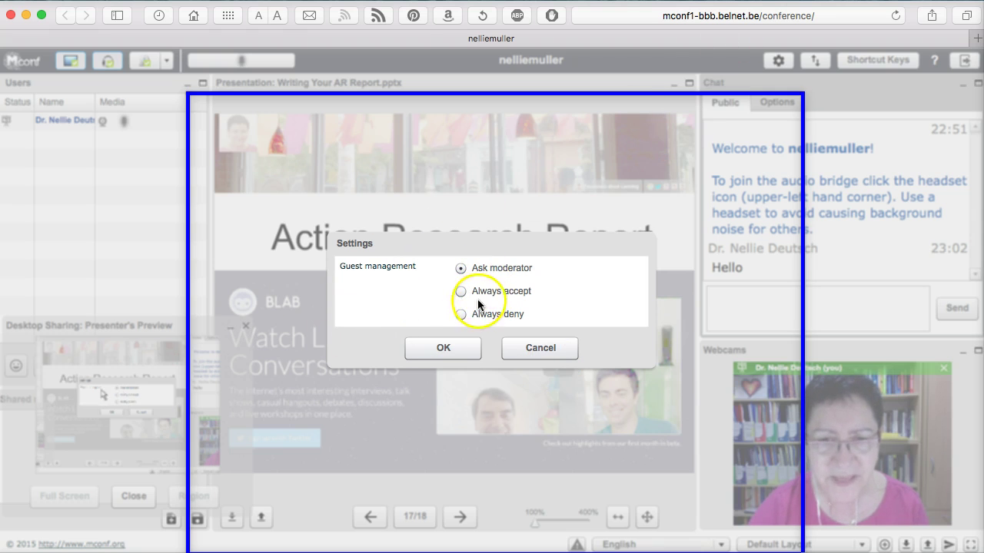
left_click(450, 347)
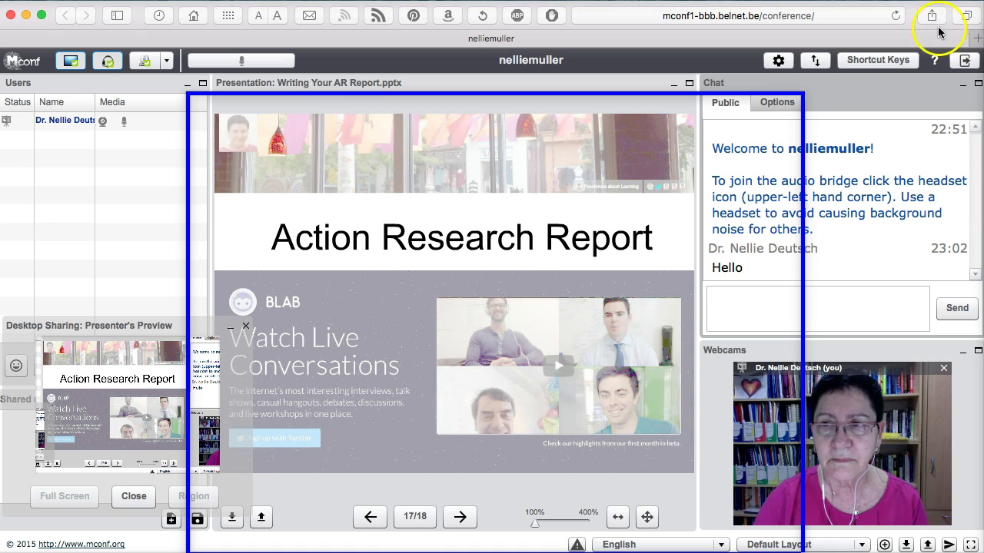
- Open wiziq.com in a new browser tab
left_click(977, 40)
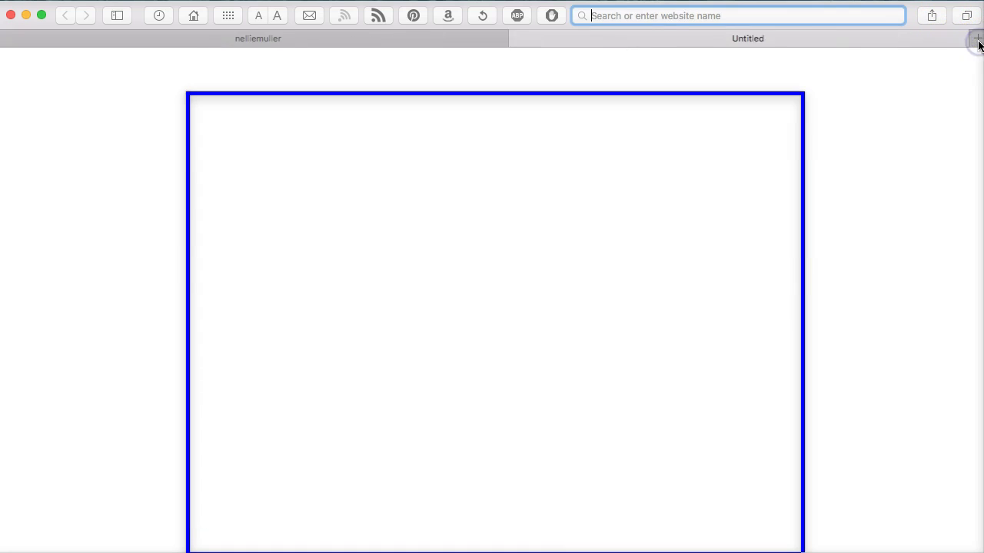
left_click(641, 17)
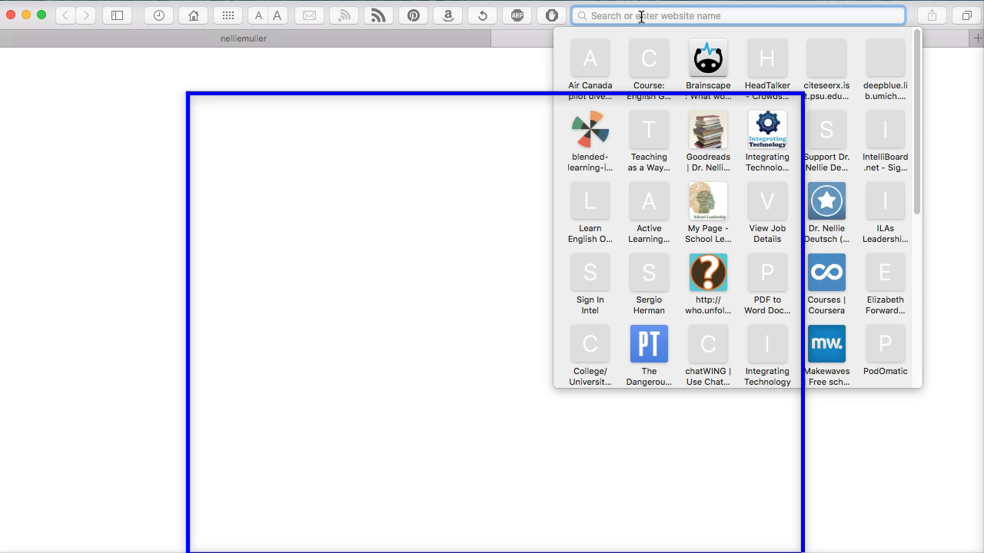
type("wiziq.com")
key("Return")
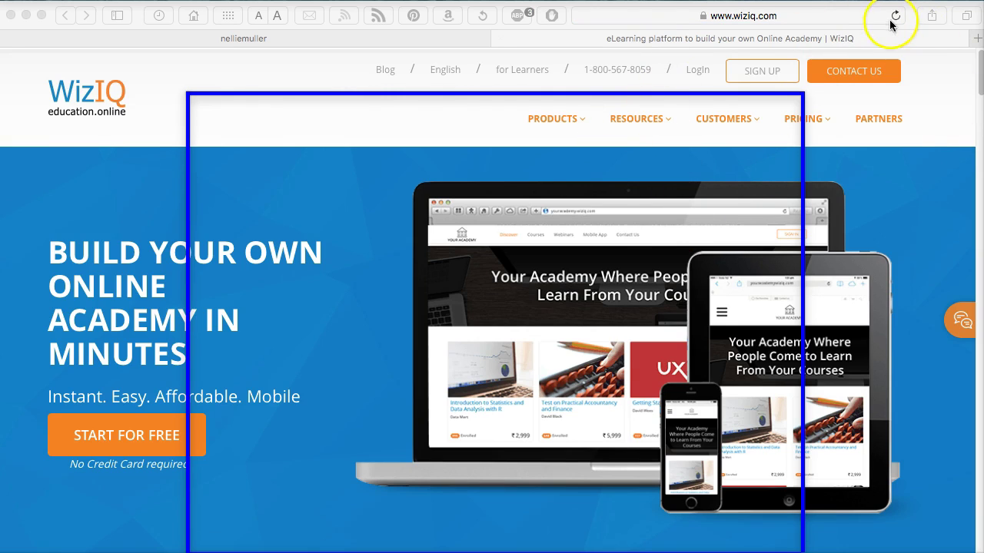
- Stop the region sharing from the conference room and check the WizIQ page before returning to the room
left_click(302, 37)
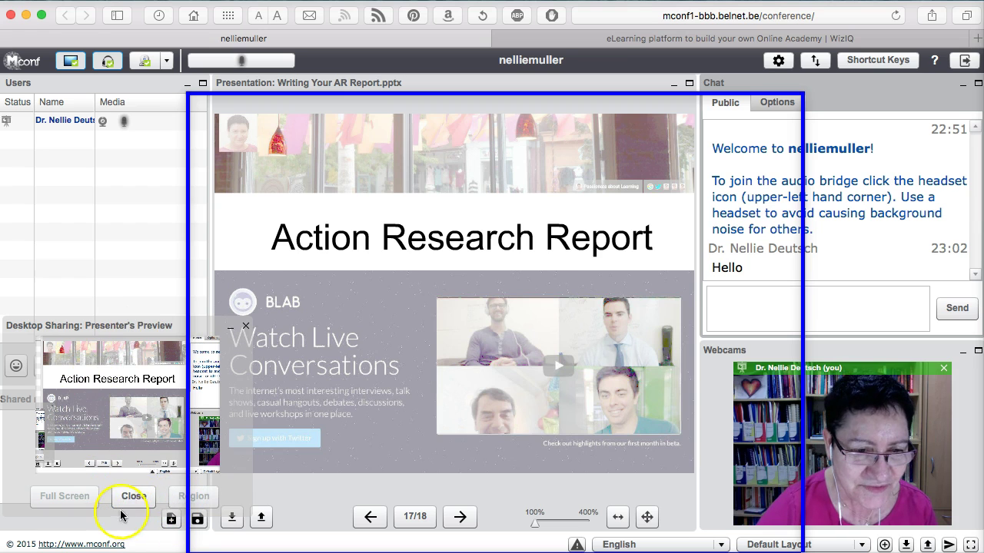
left_click(89, 498)
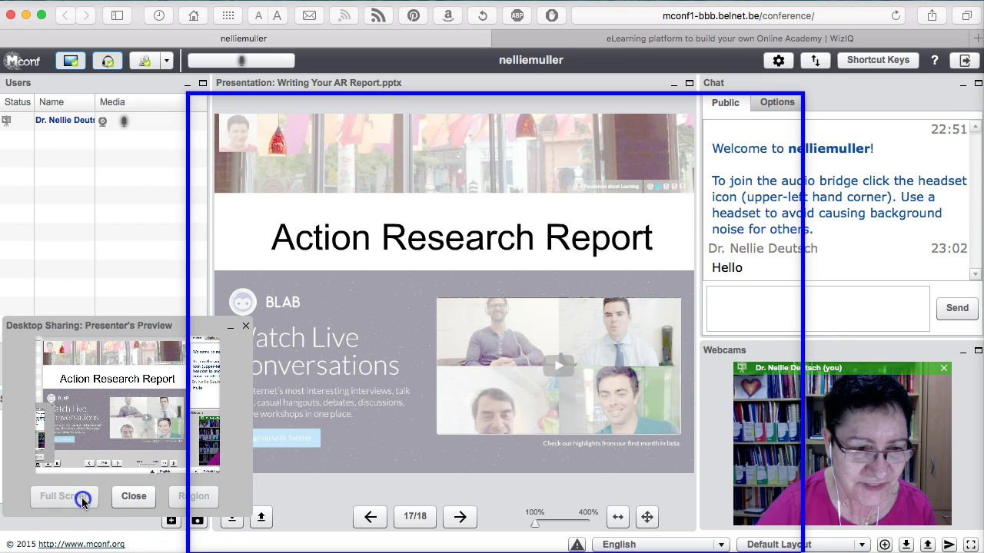
left_click(115, 503)
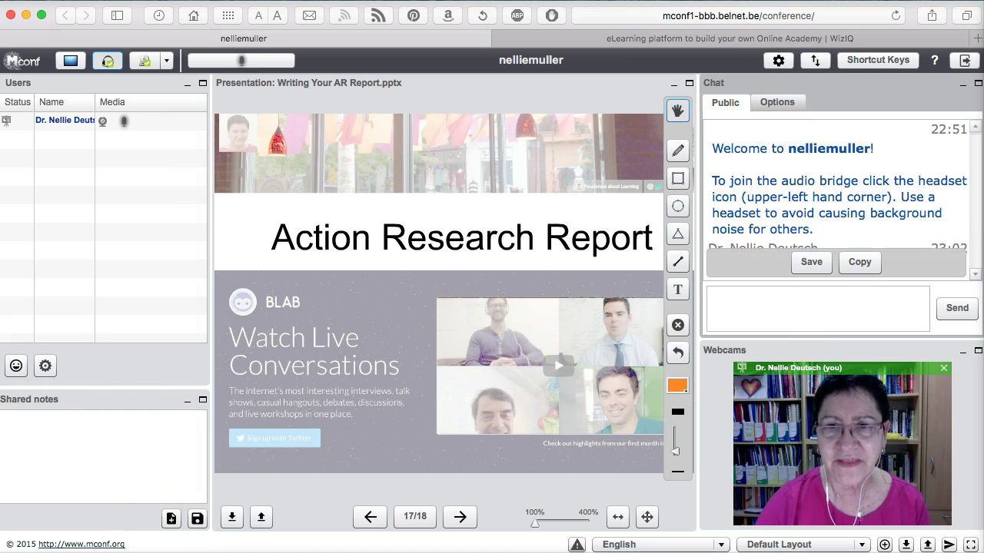
left_click(627, 49)
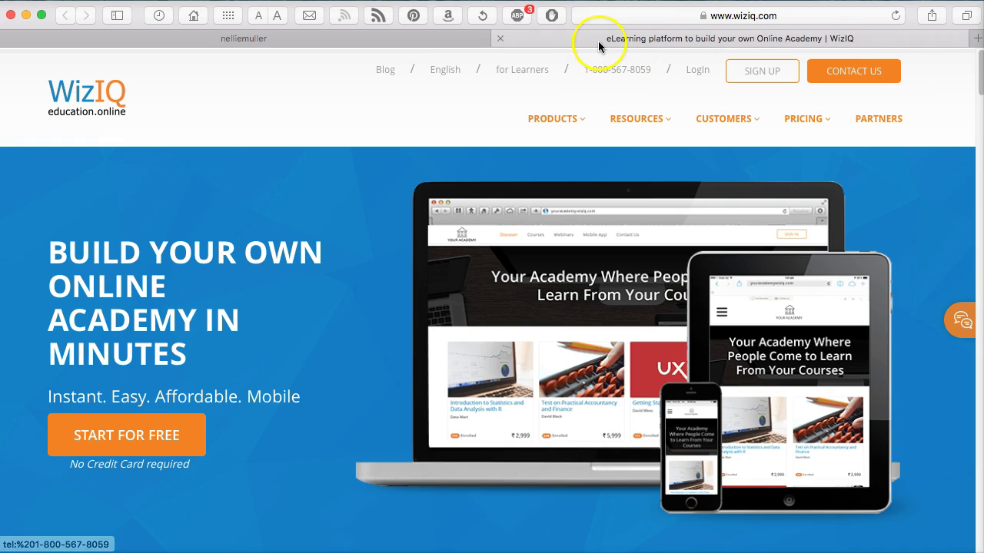
left_click(352, 33)
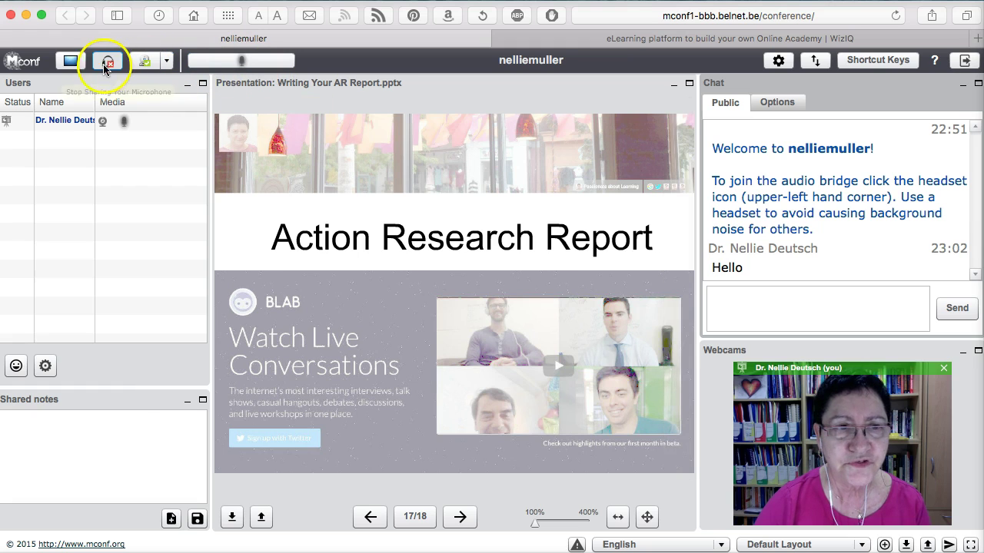
- Share the full screen in the conference room, postponing the Java update prompt
left_click(70, 63)
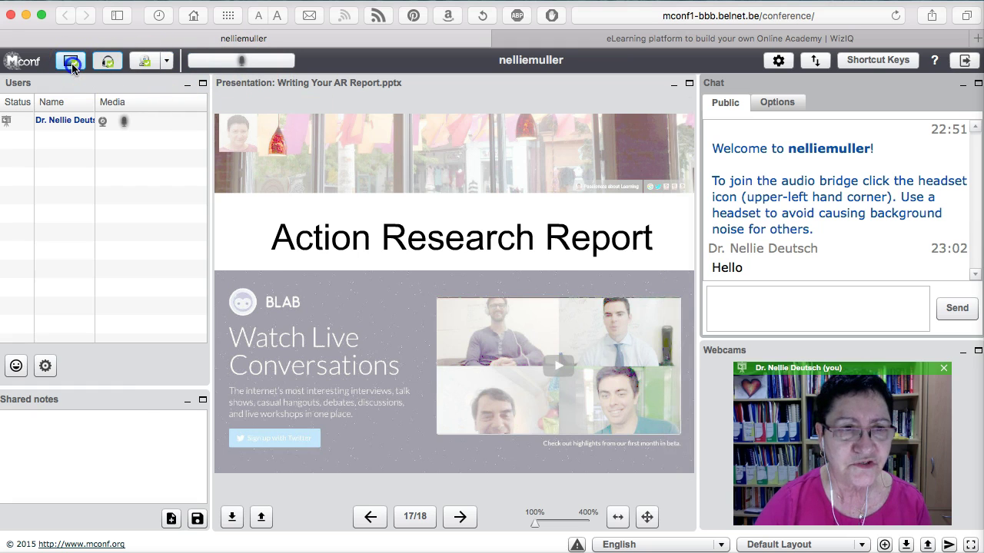
left_click(199, 521)
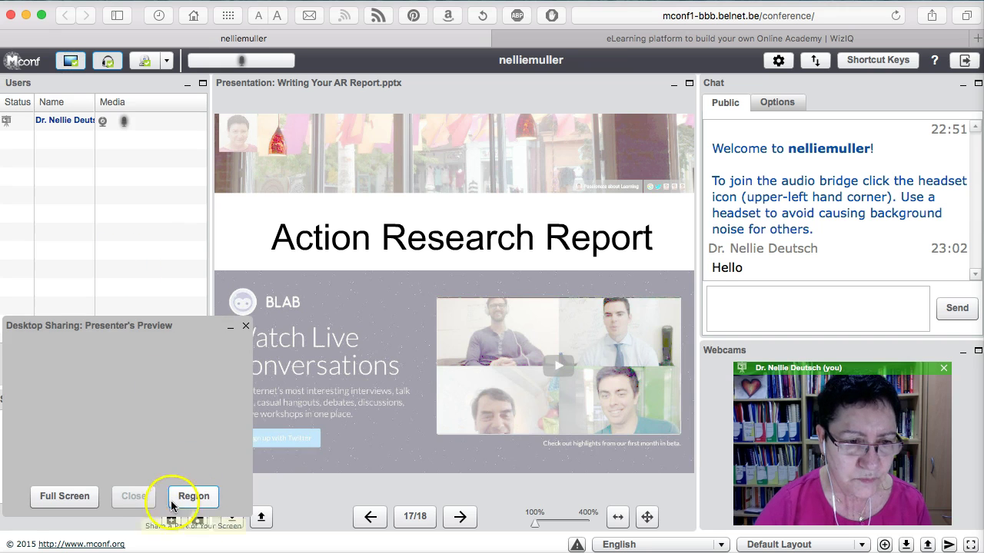
left_click(82, 497)
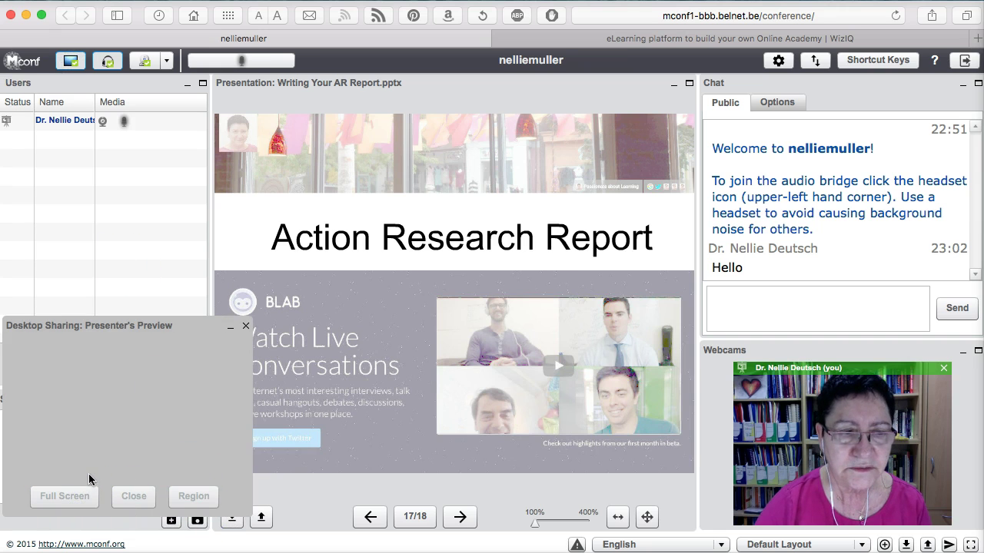
left_click(619, 208)
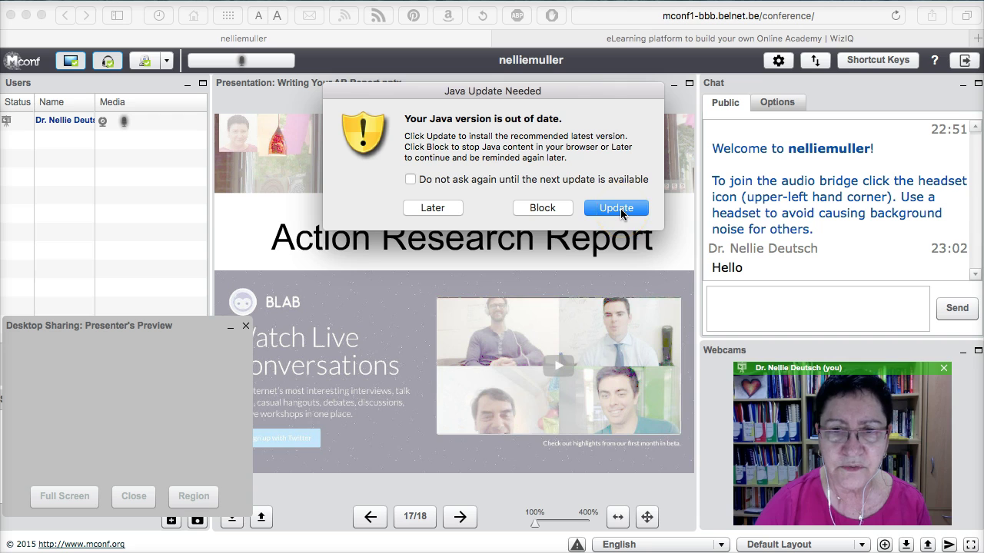
left_click(432, 207)
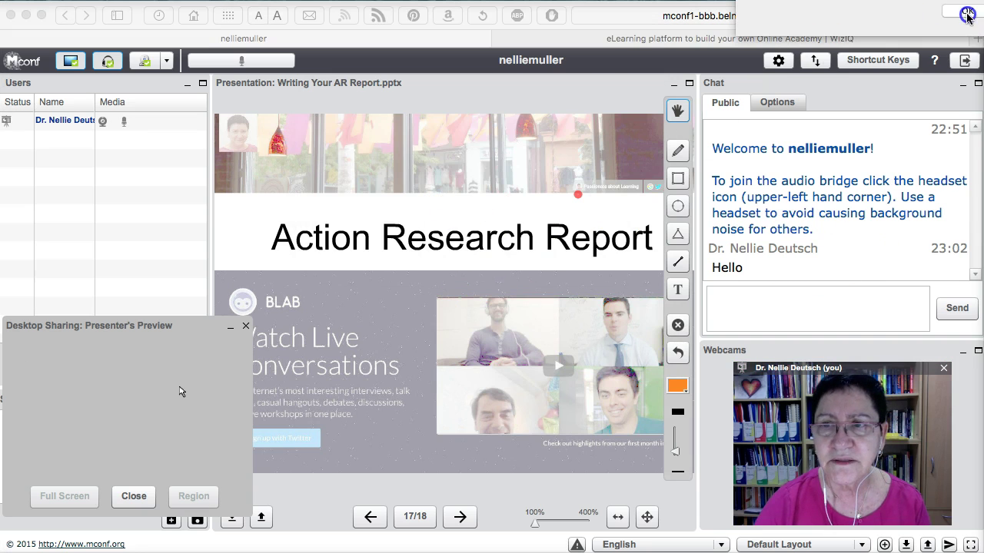
left_click(967, 15)
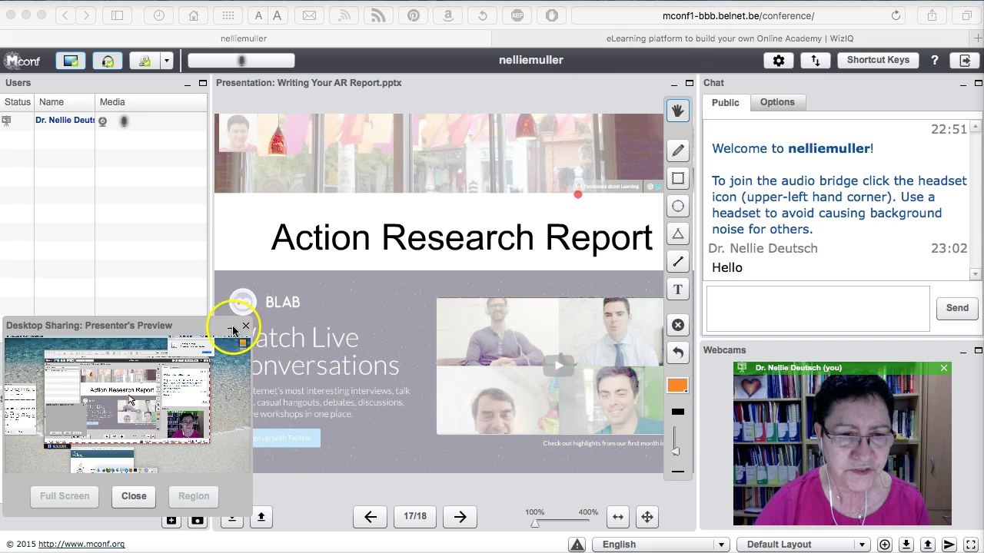
left_click(165, 375)
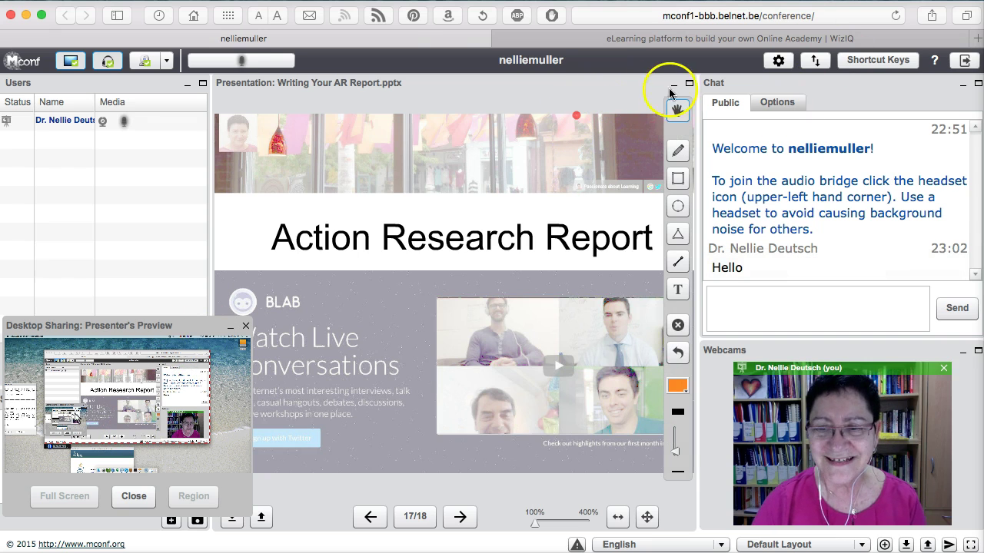
- Check the WizIQ page during full-screen sharing and reposition the desktop sharing preview over the presentation in the conference room
left_click(596, 38)
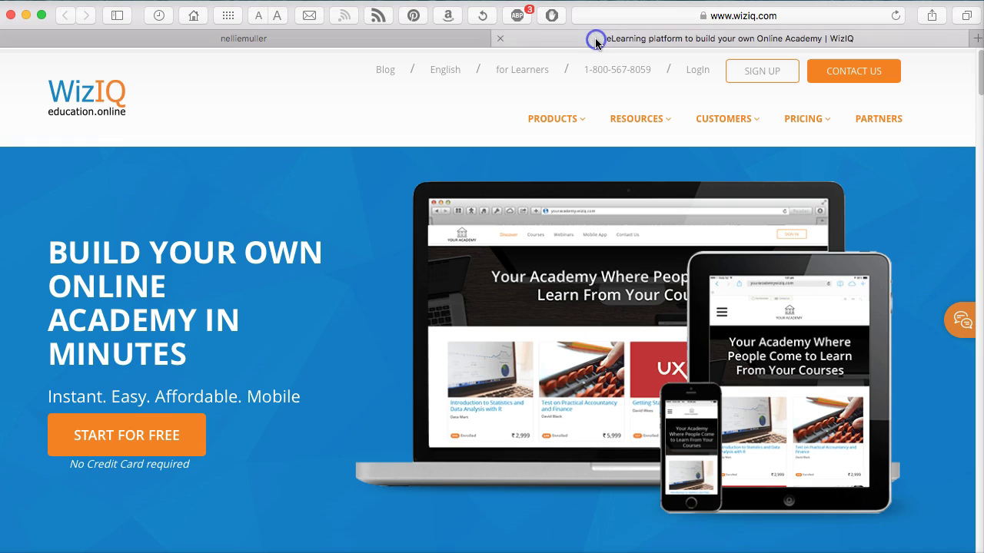
left_click(318, 40)
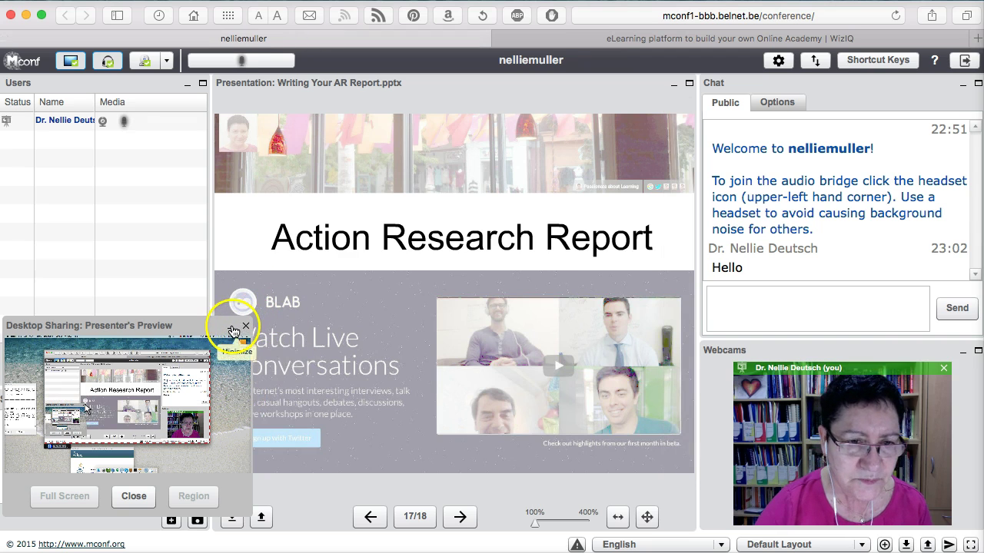
left_click_drag(234, 331, 533, 147)
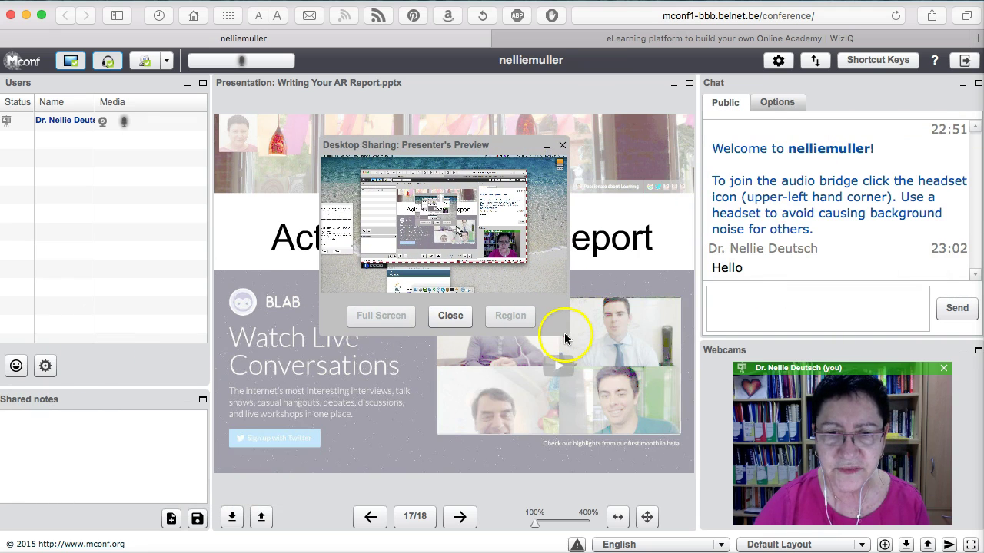
mouse_move(571, 340)
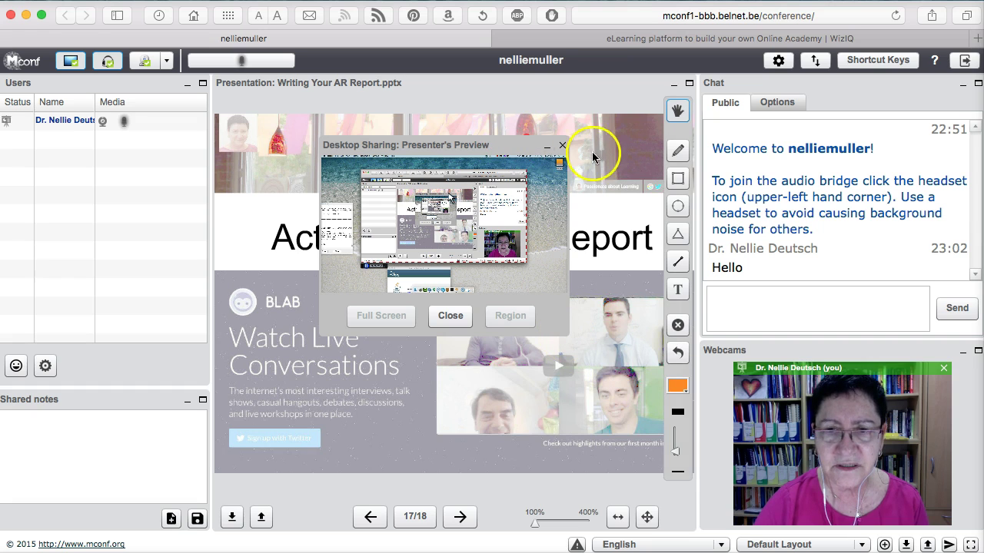
mouse_move(578, 146)
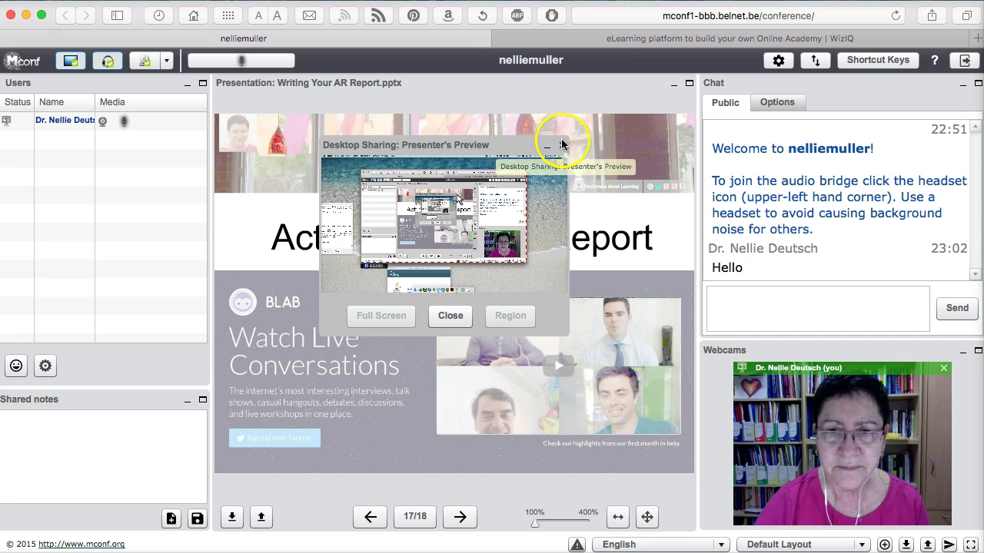
left_click_drag(562, 146, 485, 99)
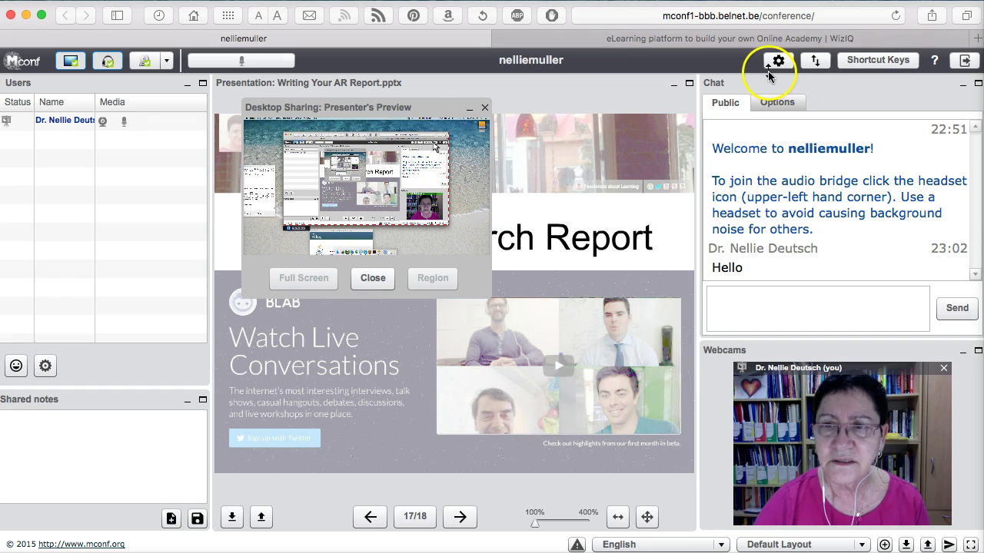
- Check the WizIQ page in the sharing preview once more and stop the desktop sharing from the conference room
left_click(788, 38)
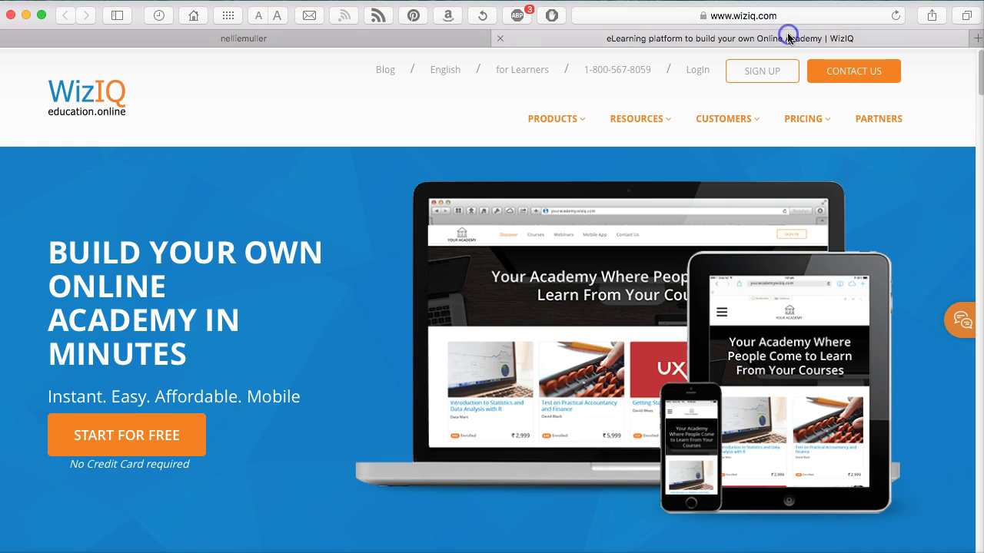
left_click(373, 38)
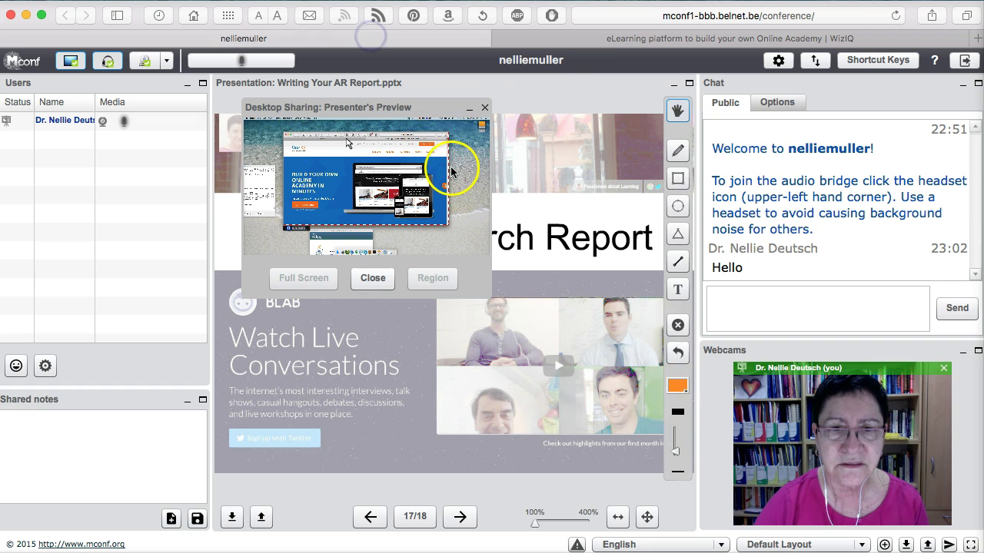
left_click(484, 110)
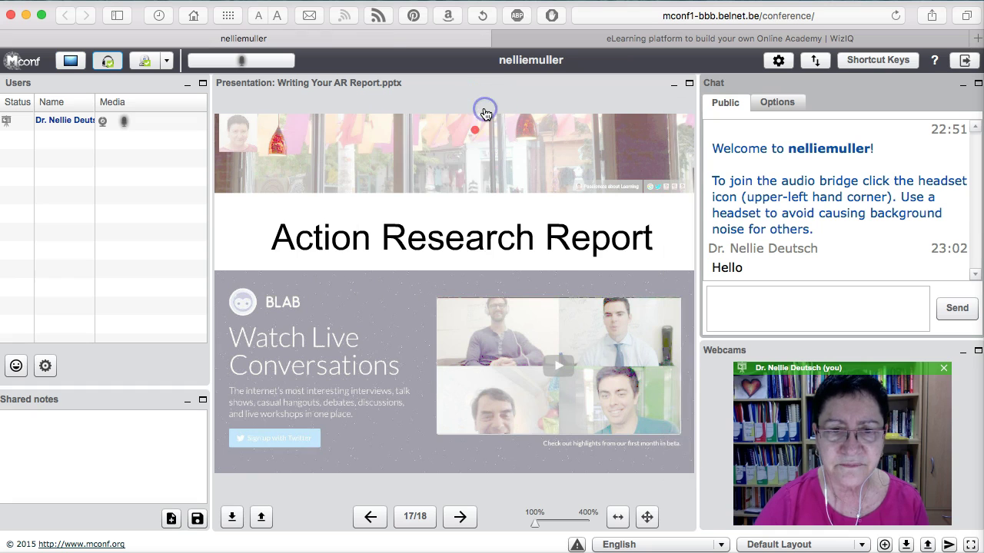
- Mute the own microphone in the conference room and unmute it again
left_click(232, 64)
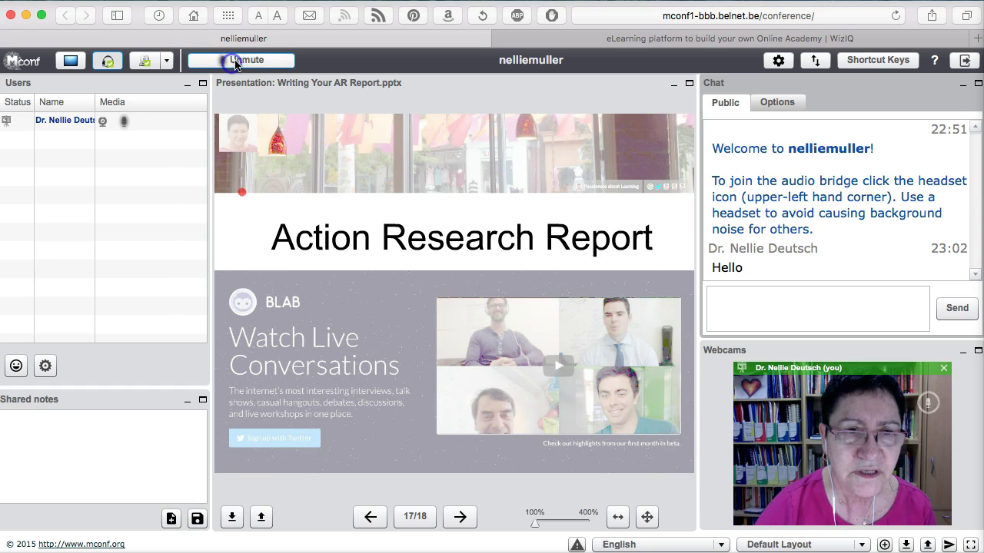
left_click(261, 65)
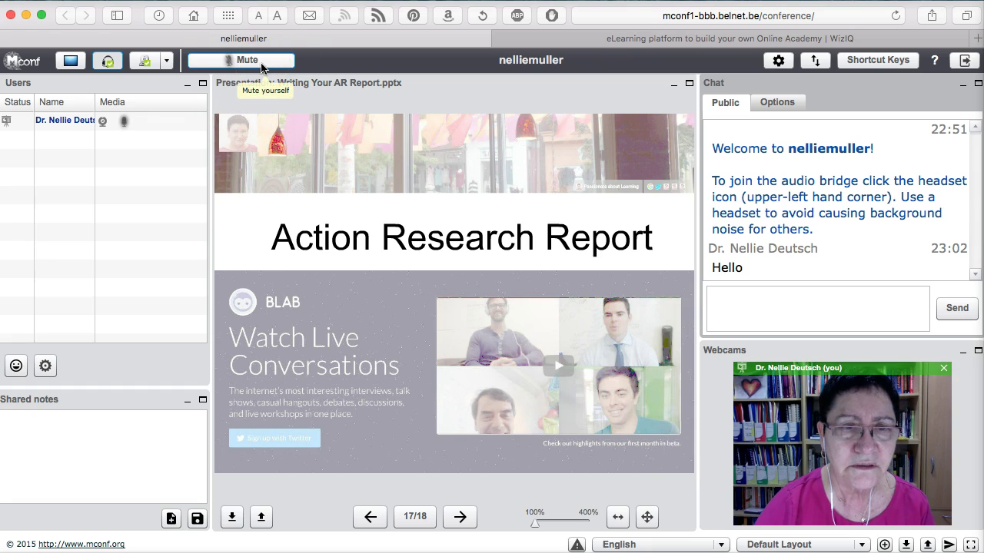
left_click(193, 64)
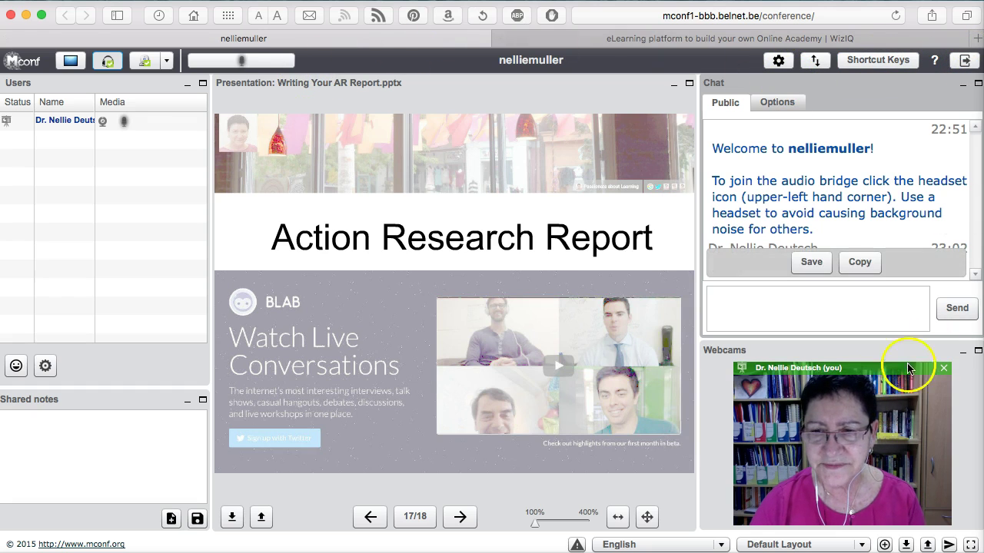
mouse_move(482, 373)
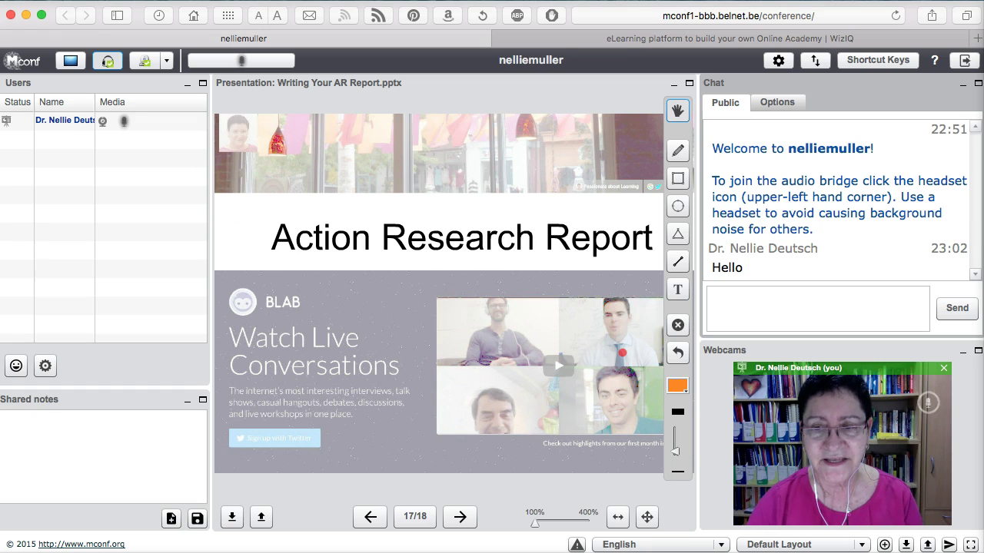
left_click(623, 401)
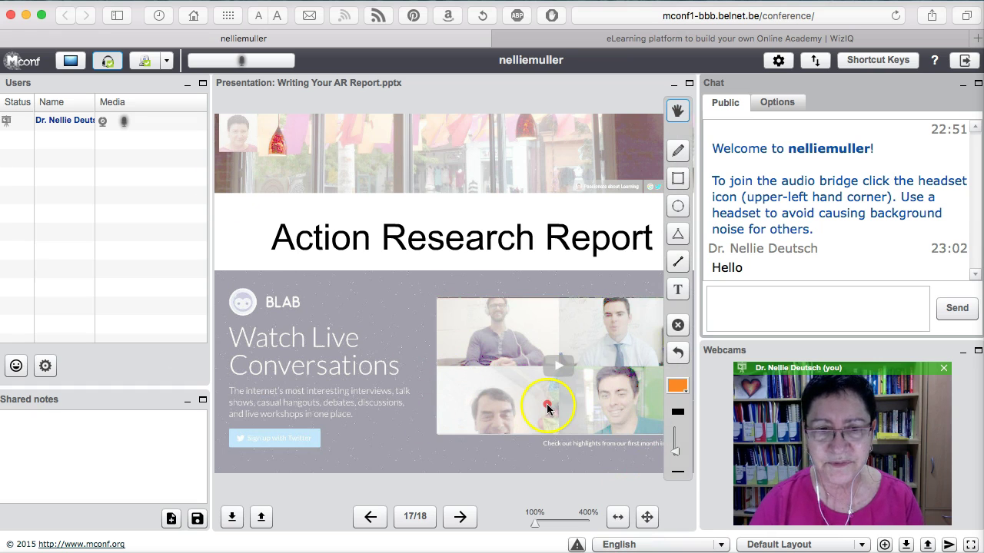
- Copy the public chat to the clipboard, cancelling the download of it as public-chat.txt
left_click(714, 305)
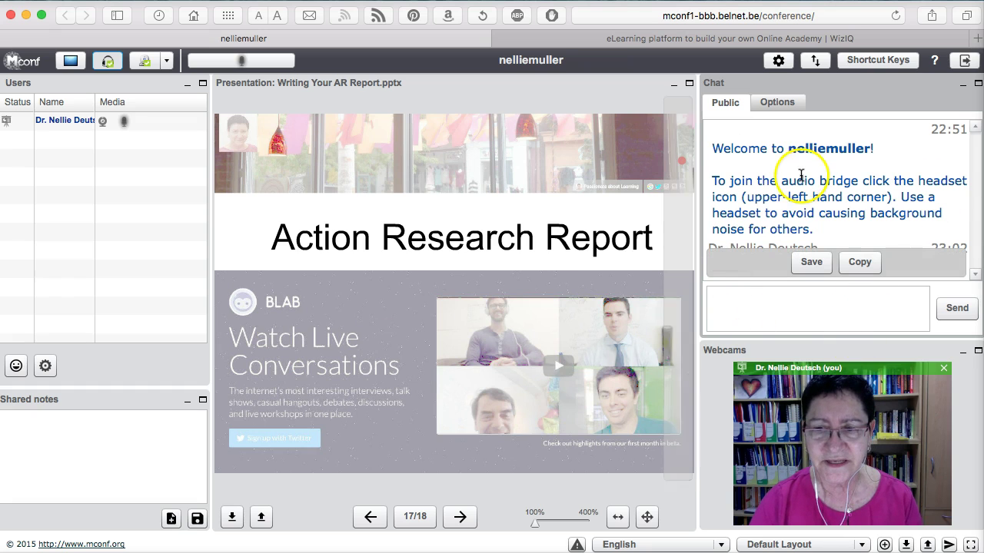
left_click(811, 264)
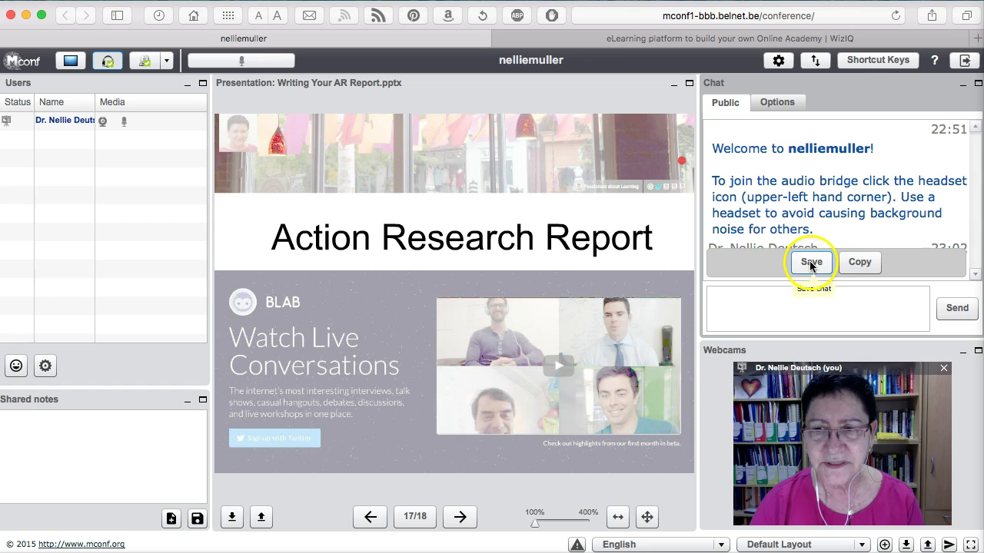
left_click(811, 263)
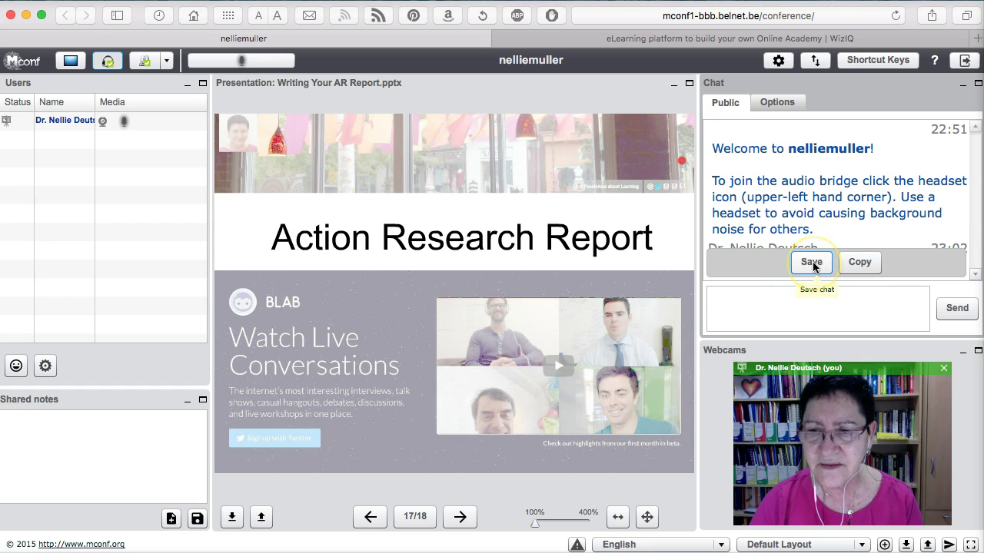
left_click(812, 262)
left_click(854, 262)
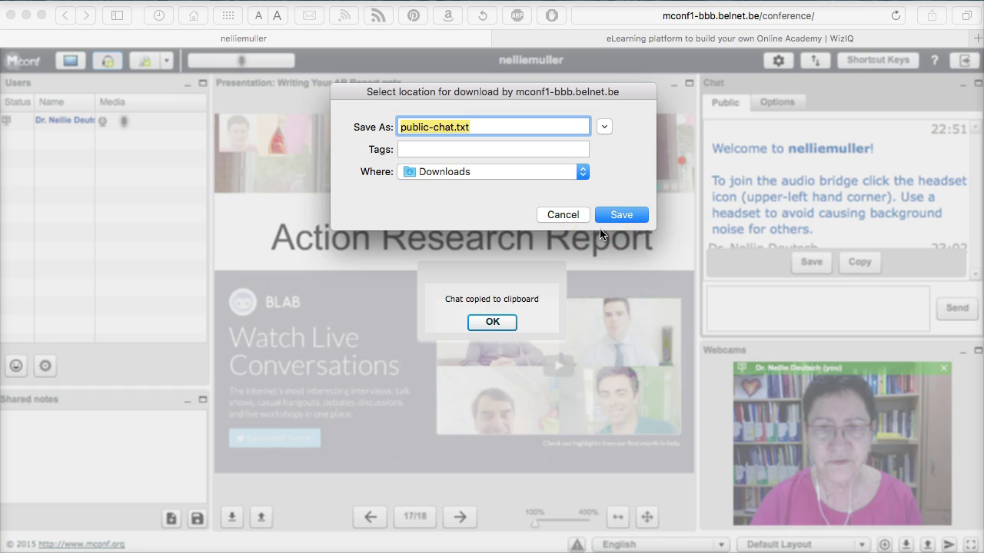
left_click(563, 215)
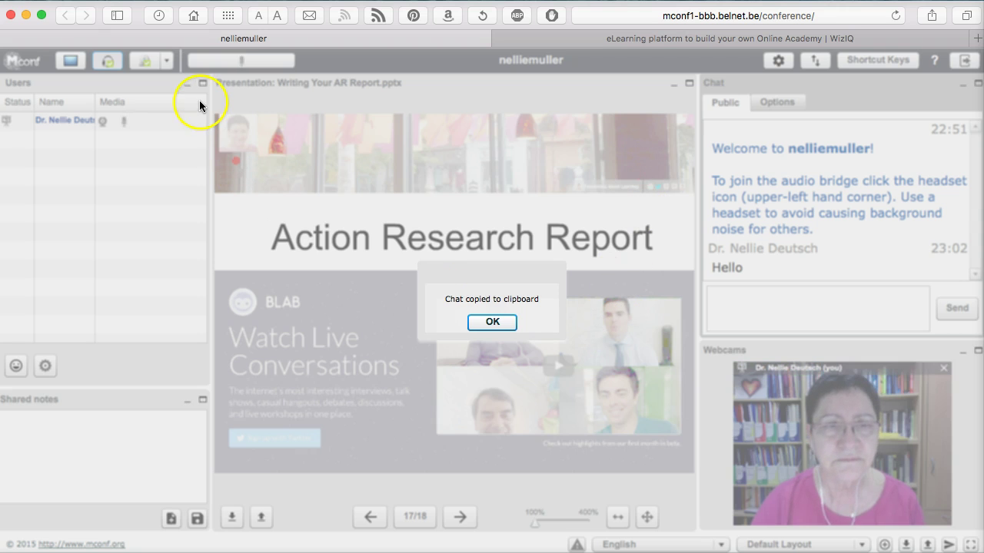
left_click(492, 322)
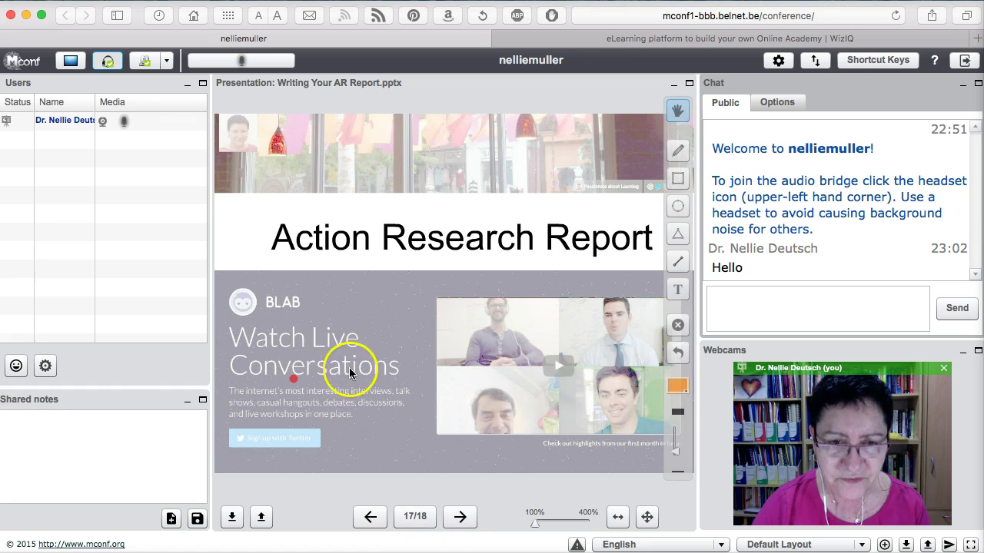
- Choose the action research slides PDF from the Downloads folder as a file to add to the room's presentations
left_click(260, 517)
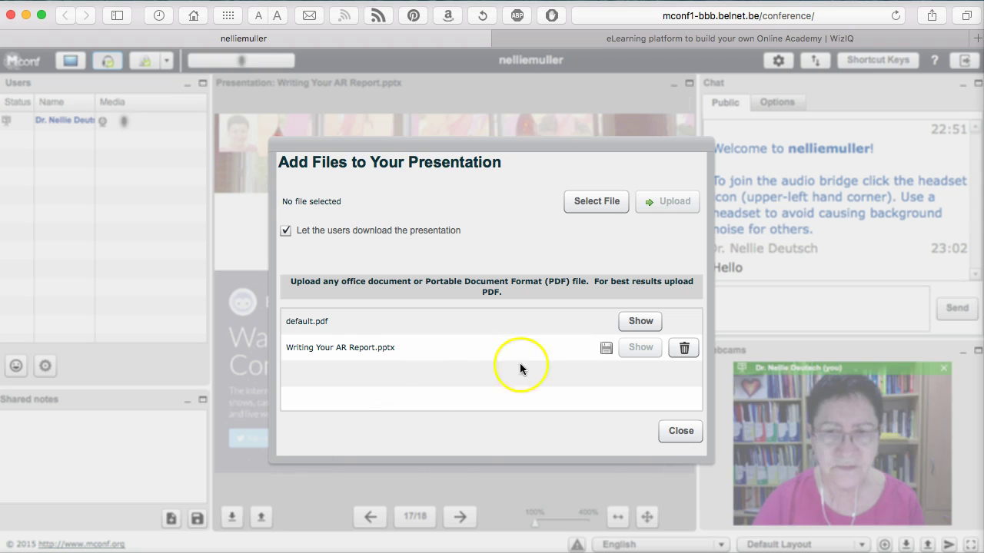
left_click(577, 198)
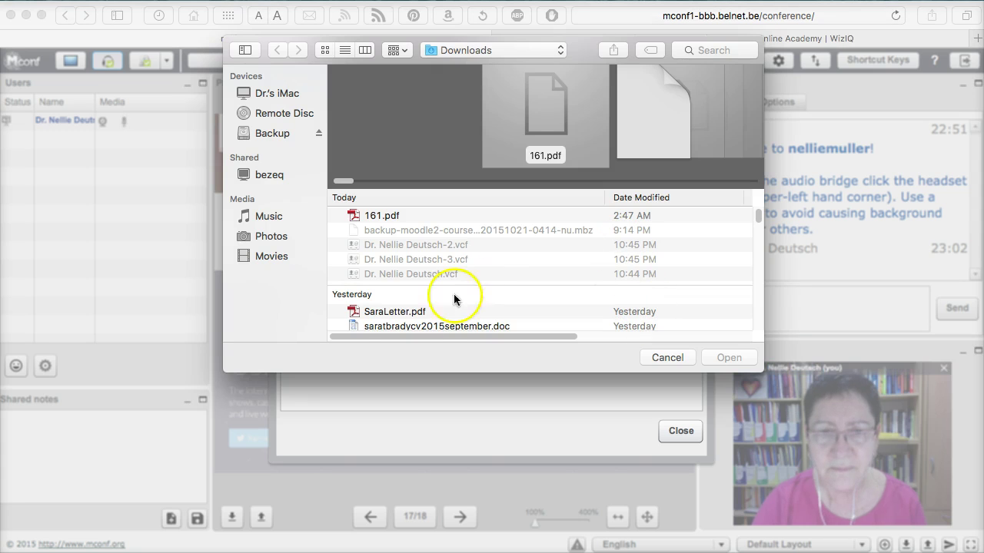
scroll(382, 269, "down", 10)
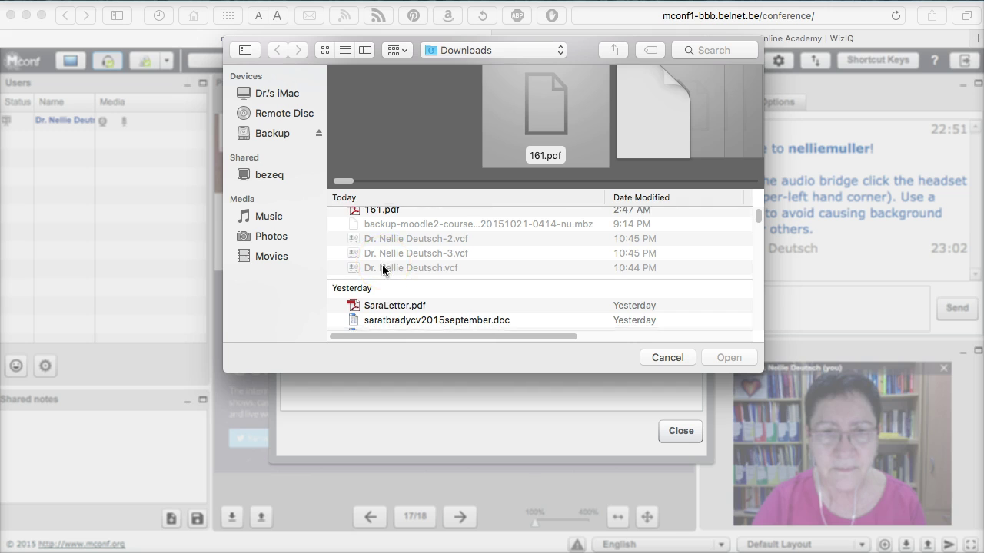
scroll(382, 269, "down", 10)
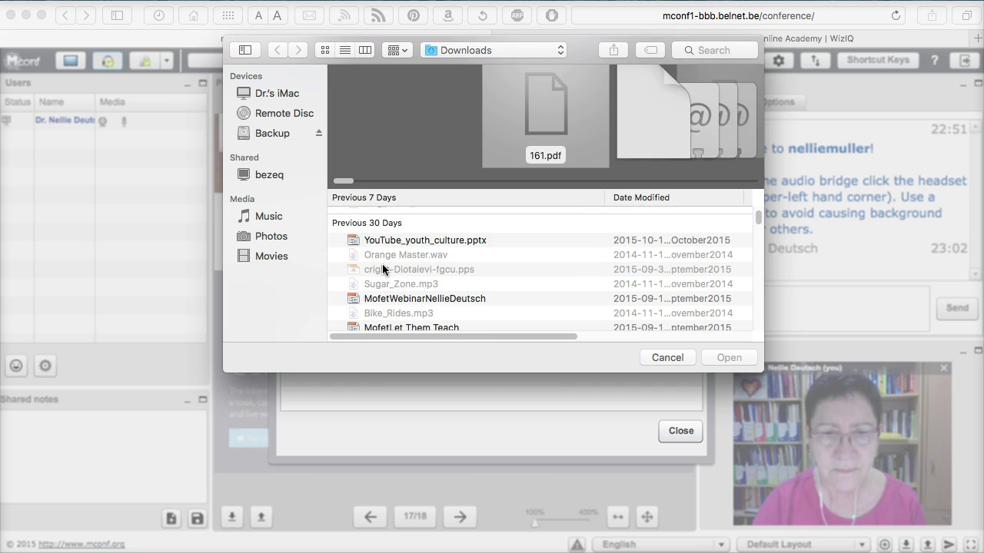
scroll(382, 269, "down", 8)
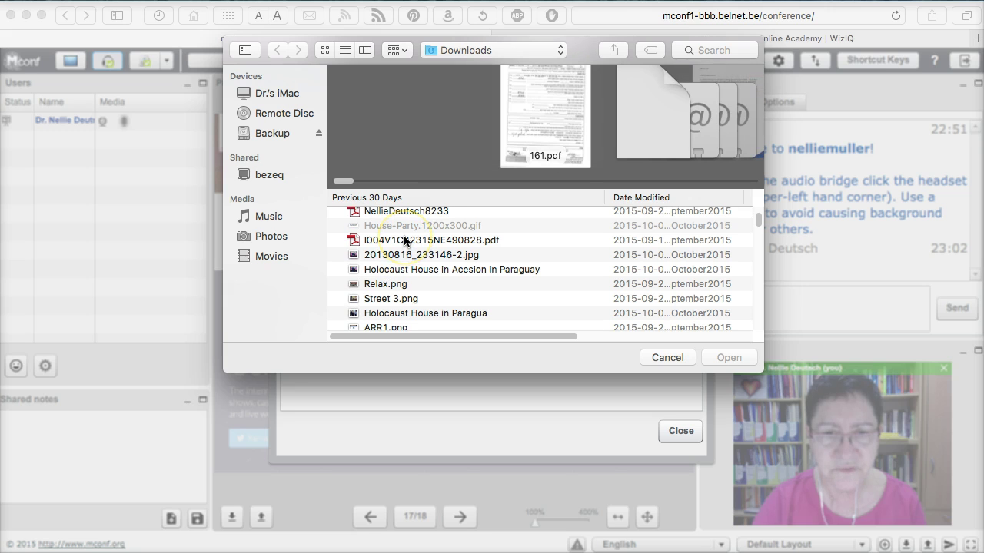
scroll(404, 236, "down", 5)
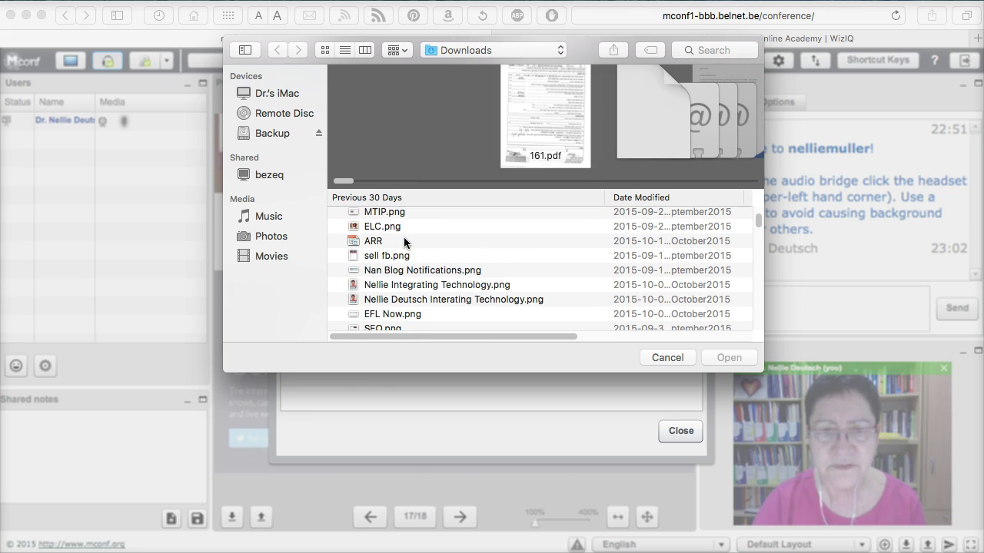
scroll(402, 259, "down", 4)
scroll(402, 259, "down", 2)
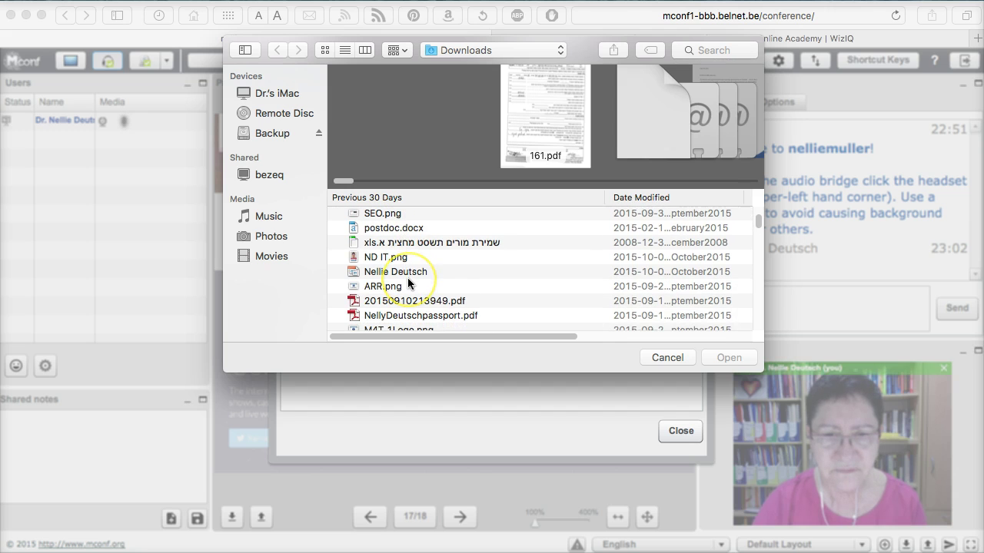
scroll(419, 281, "down", 3)
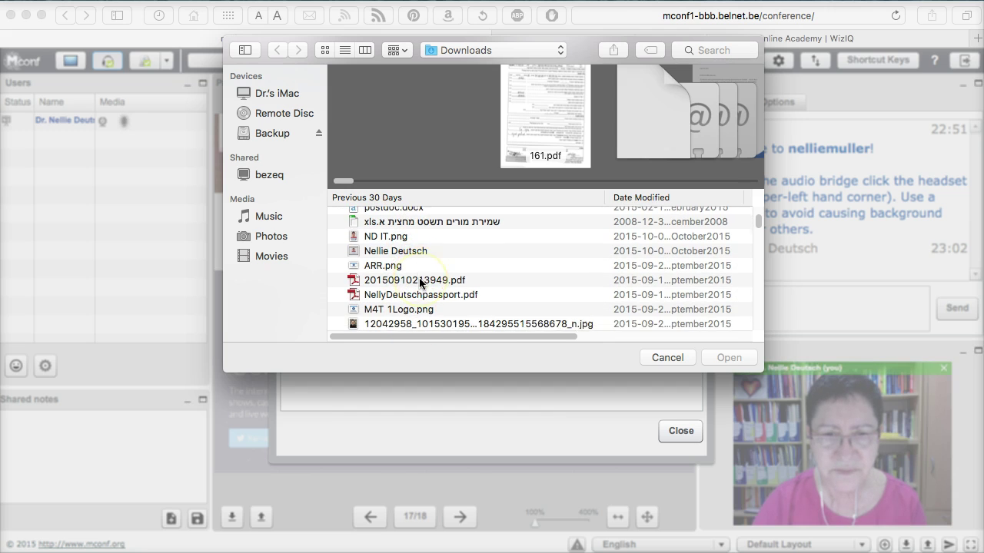
scroll(418, 282, "down", 2)
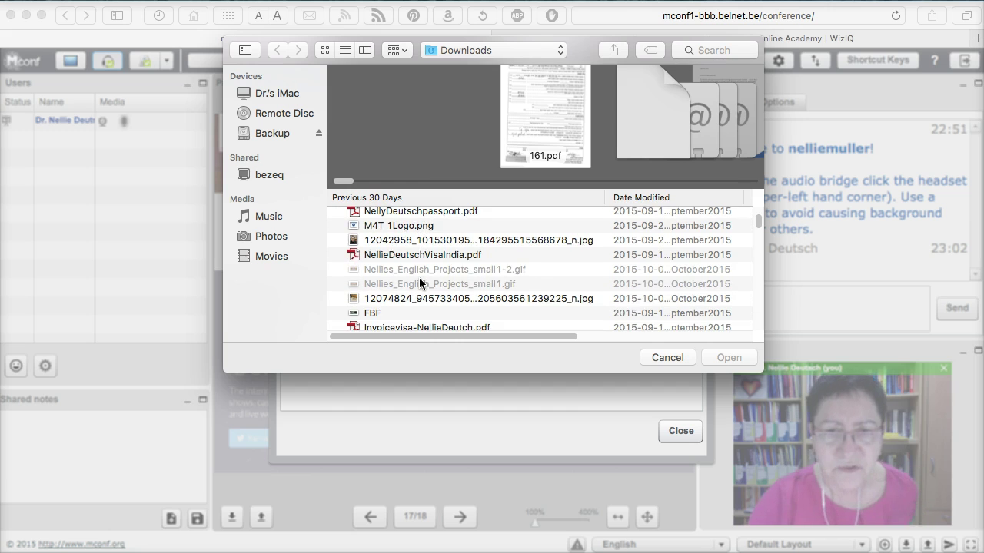
scroll(396, 286, "down", 3)
scroll(406, 280, "down", 1)
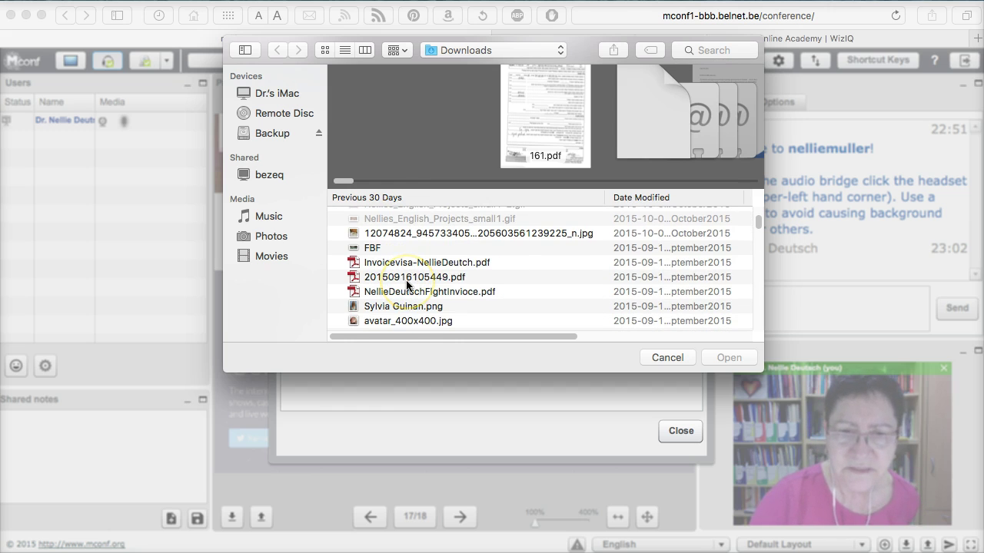
scroll(392, 296, "down", 5)
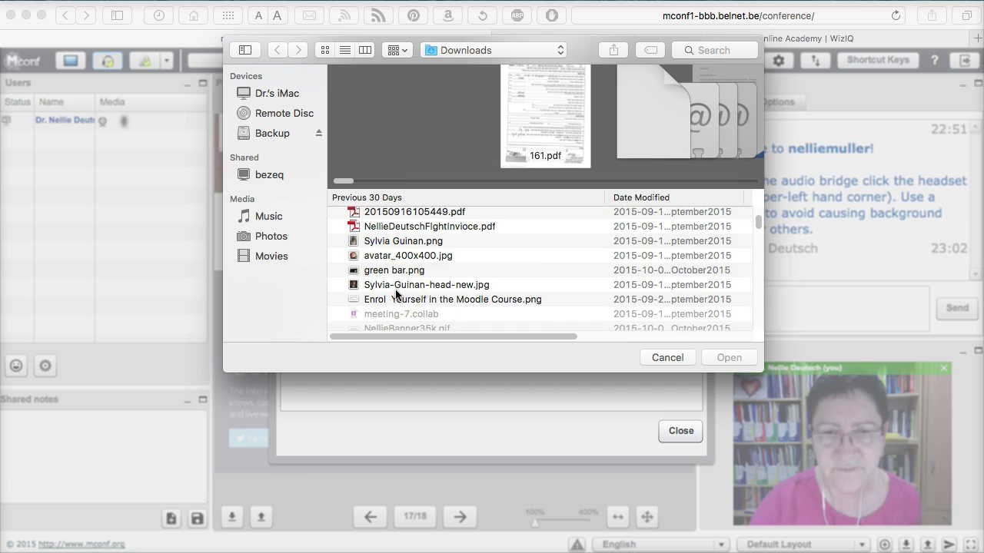
scroll(400, 281, "down", 5)
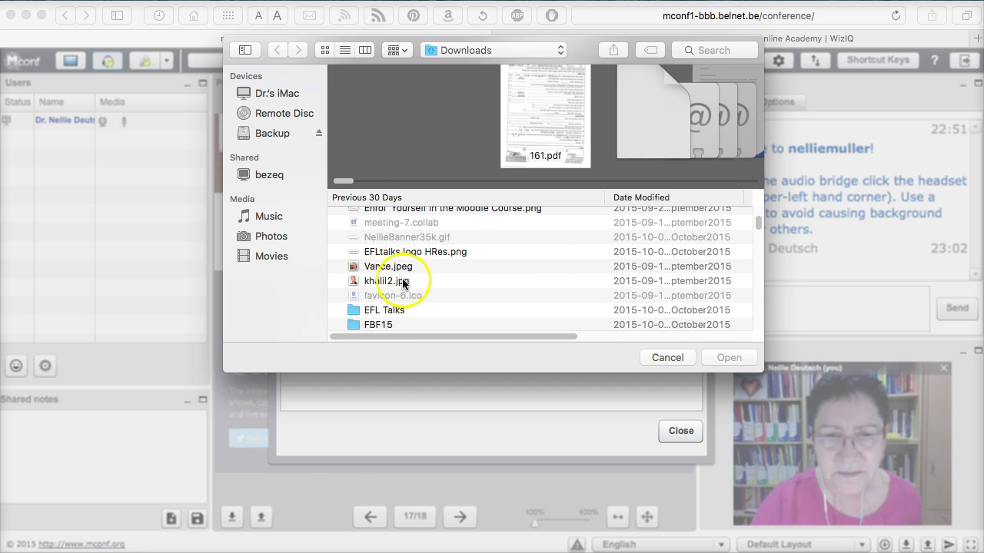
scroll(402, 286, "down", 3)
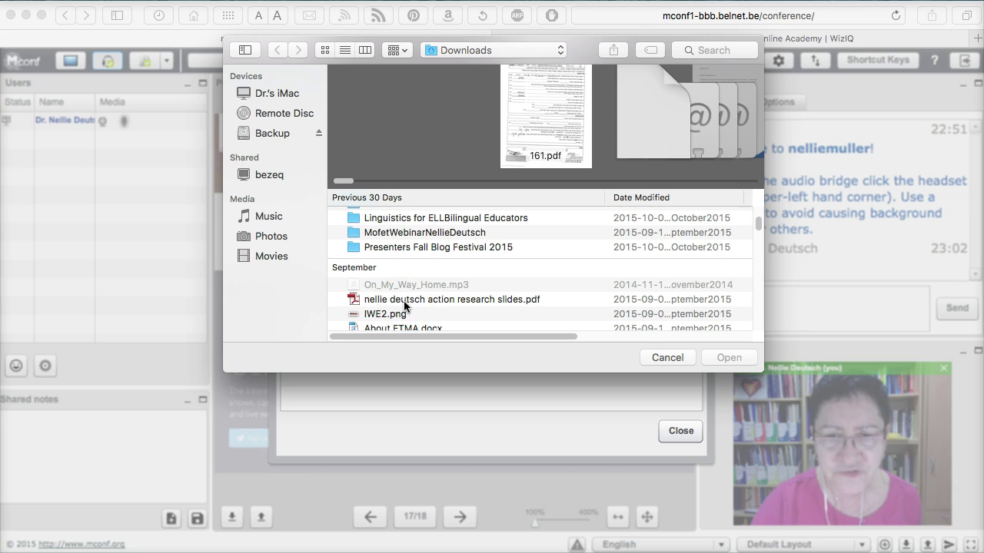
left_click(404, 301)
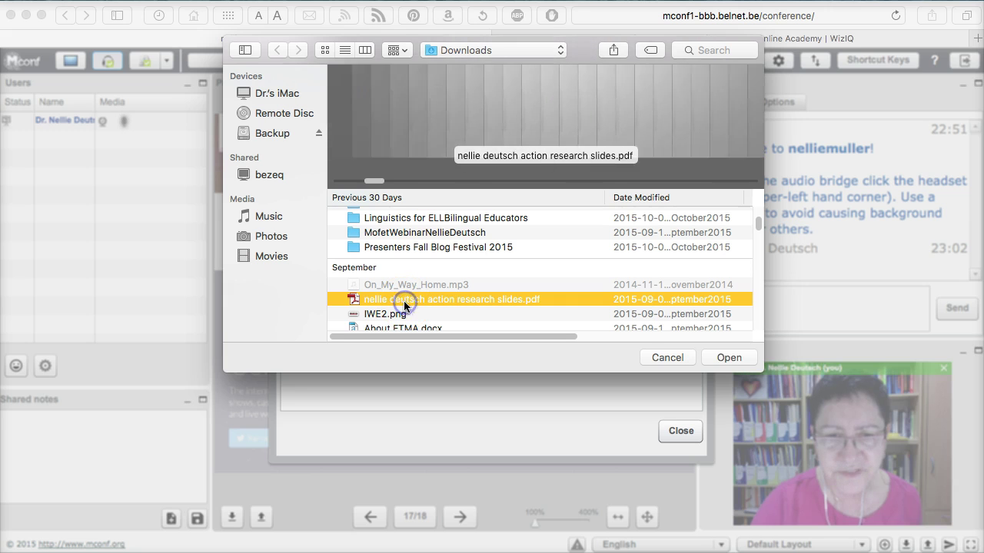
left_click(729, 358)
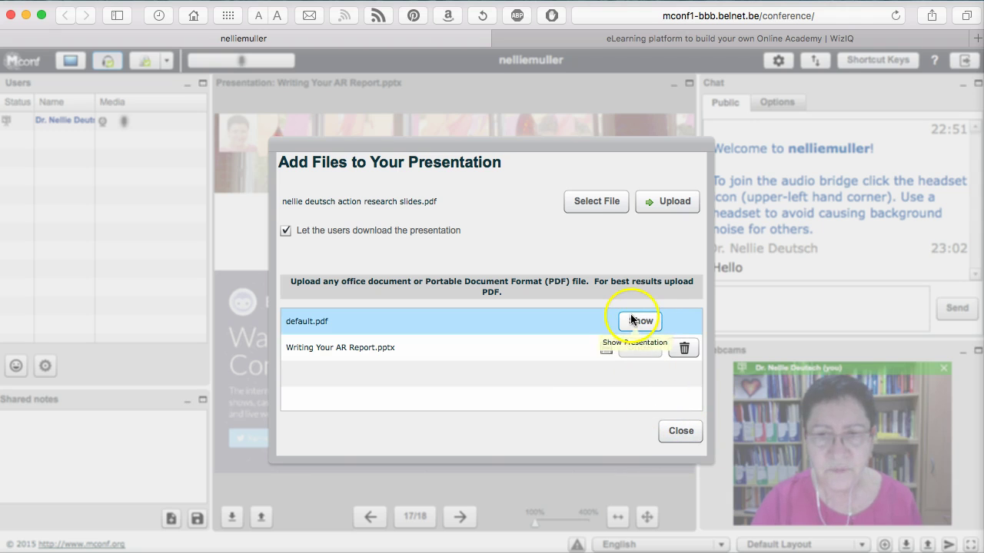
- Upload the chosen action research slides PDF to the room and fit its first page to the presentation width
left_click(669, 202)
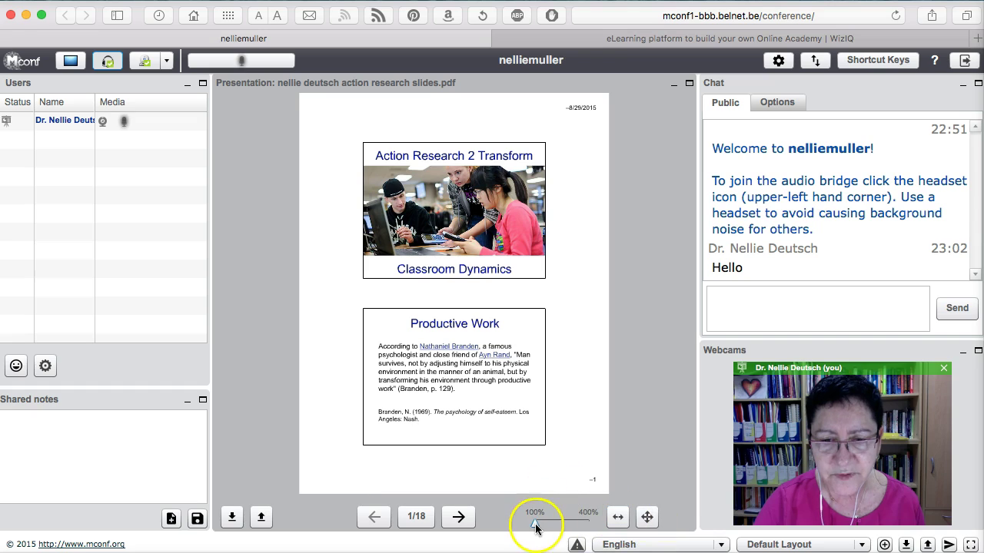
mouse_move(536, 525)
left_mouse_down()
mouse_move(561, 525)
mouse_move(536, 521)
left_mouse_up()
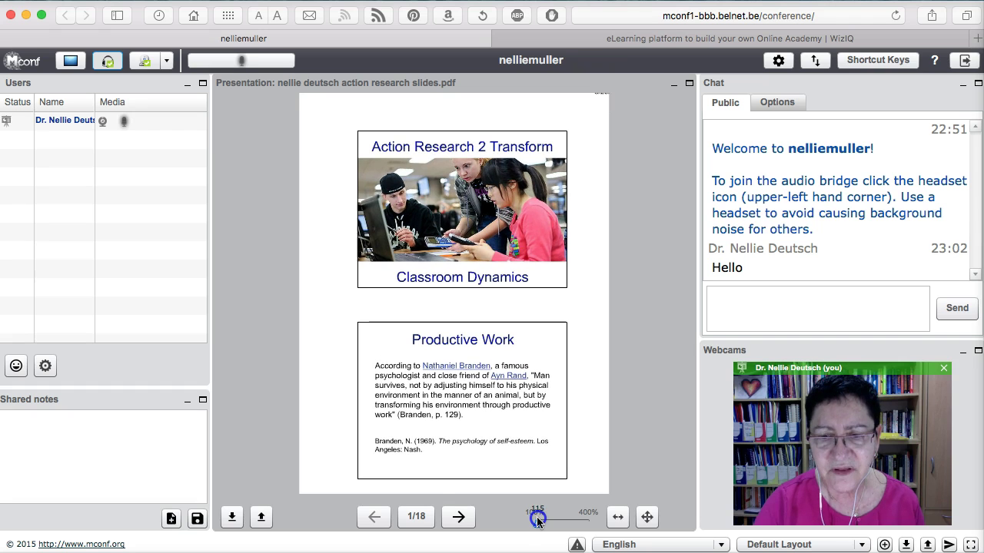
left_click(616, 517)
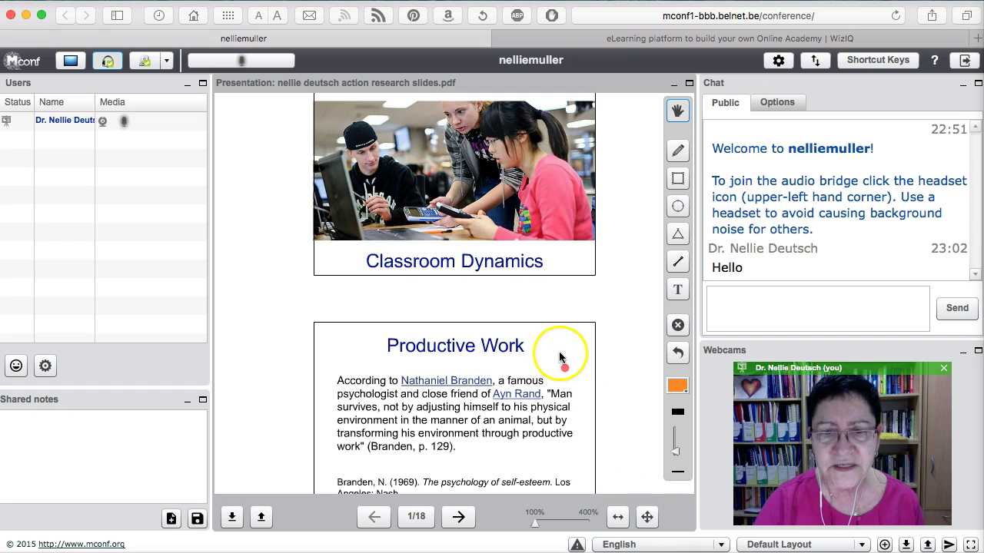
- Go to page 2 of the slides and show it fitted to width in the maximized presentation window
left_click(455, 518)
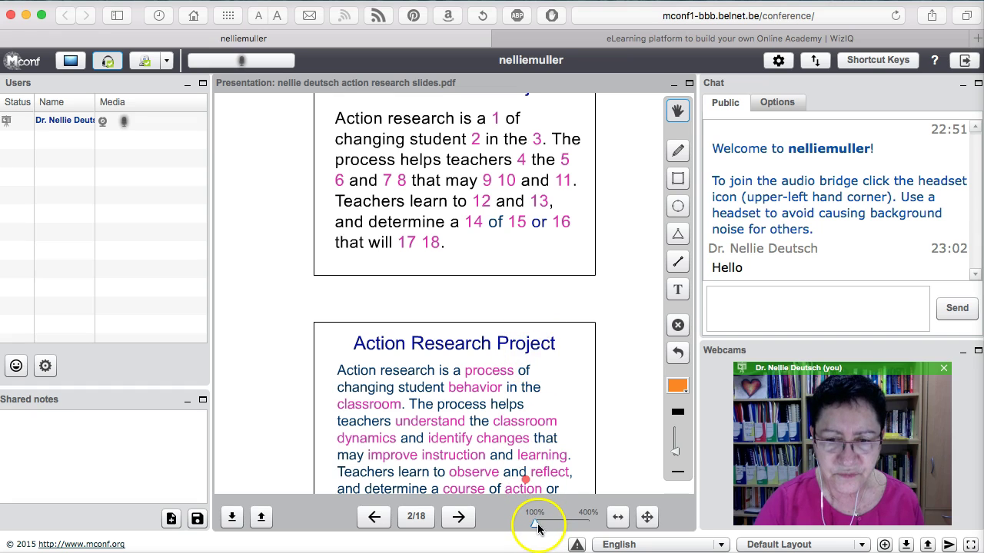
left_click(645, 518)
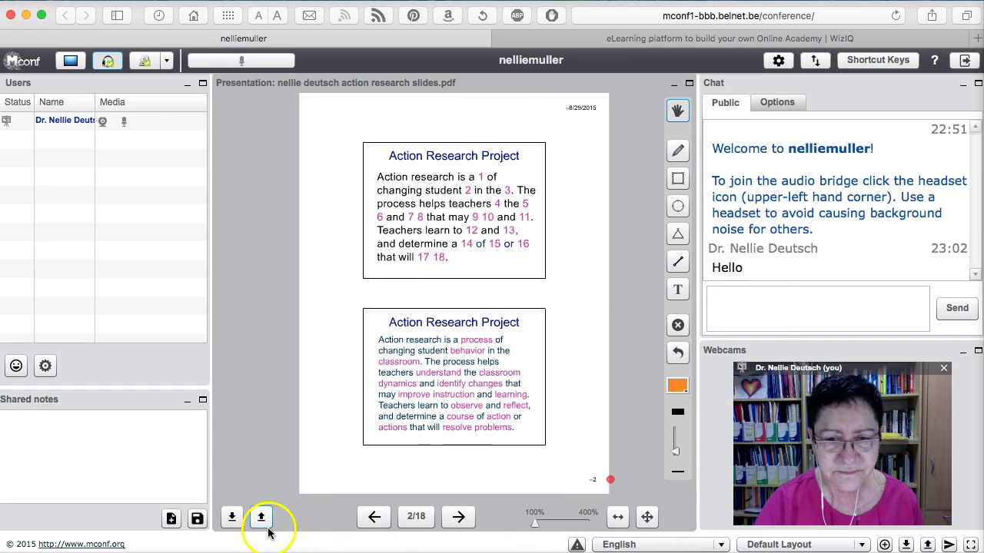
left_click(689, 84)
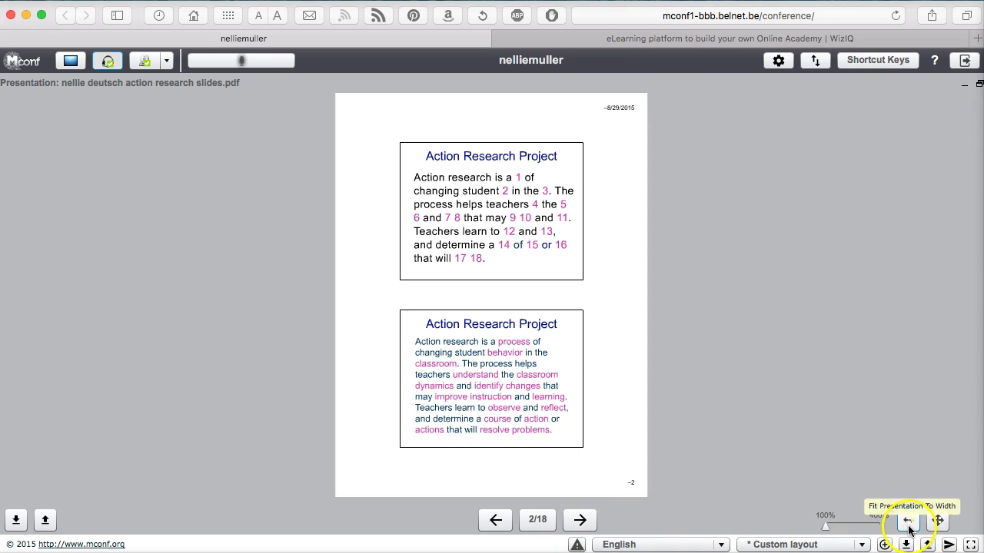
left_click(908, 521)
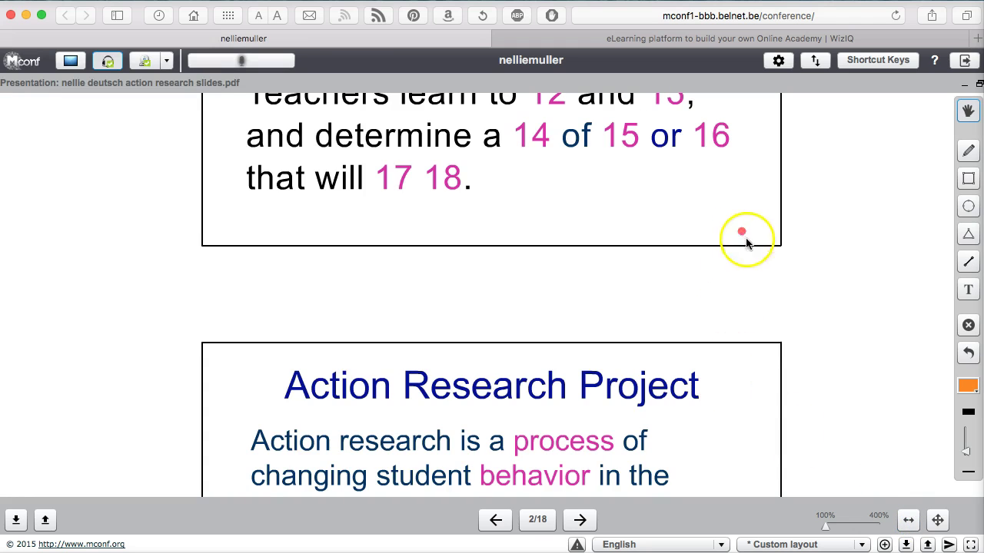
- Change the room layout to Presentation Meeting
left_click(906, 544)
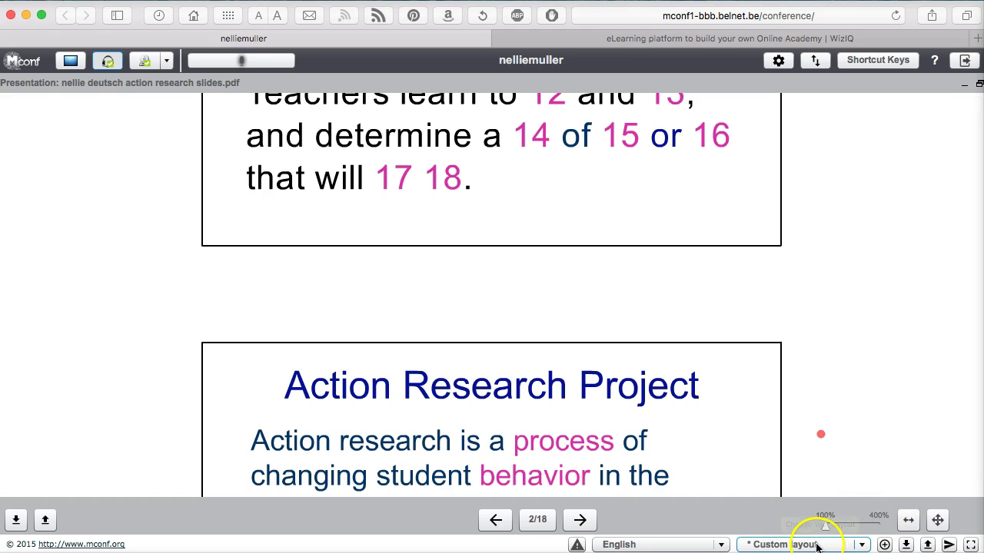
left_click(859, 543)
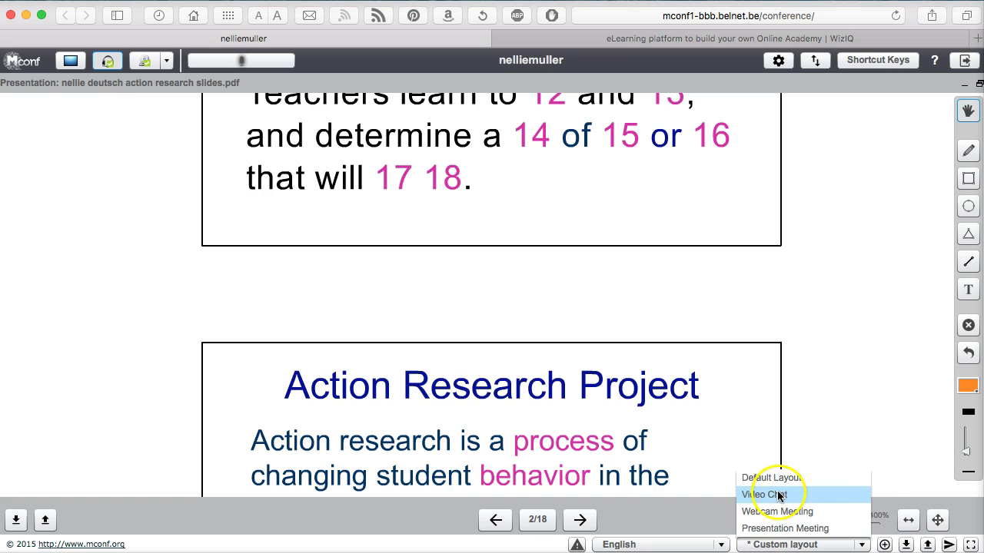
left_click(765, 529)
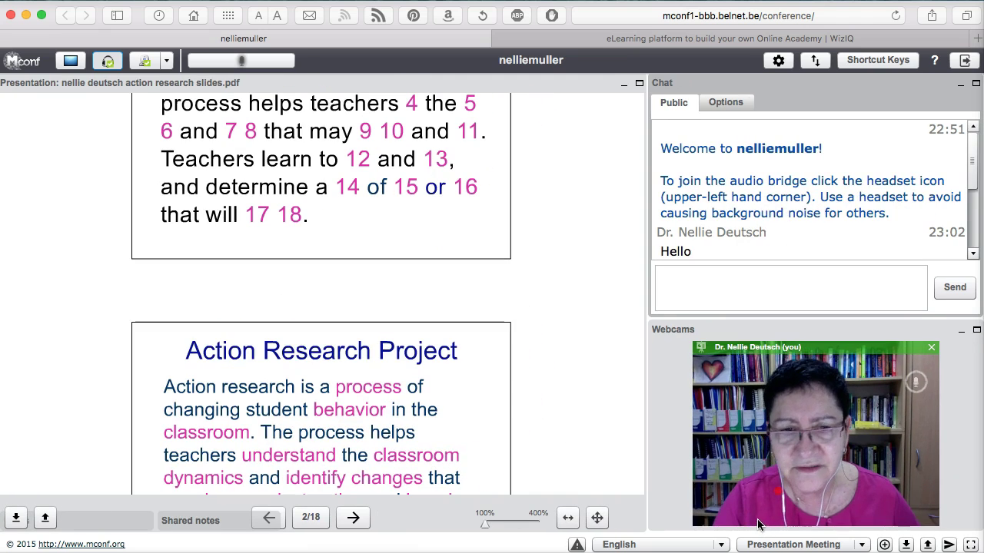
- Try the Webcam Meeting layout and return to the Presentation Meeting layout
left_click(864, 546)
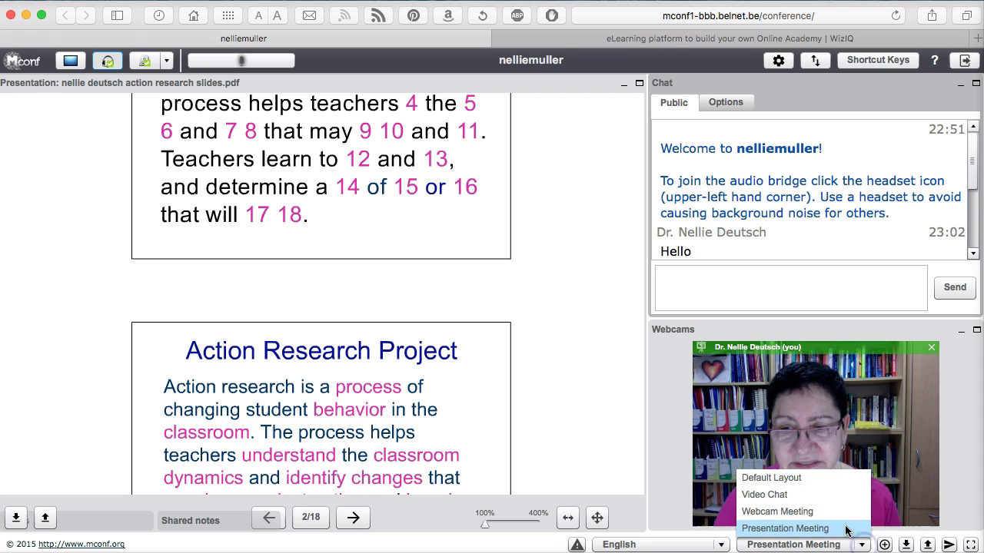
left_click(821, 512)
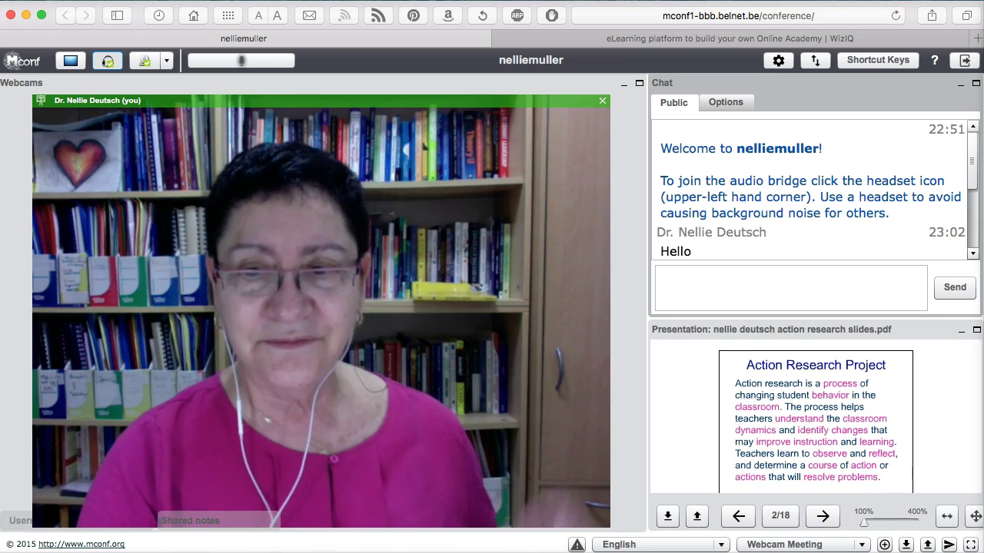
left_click(864, 545)
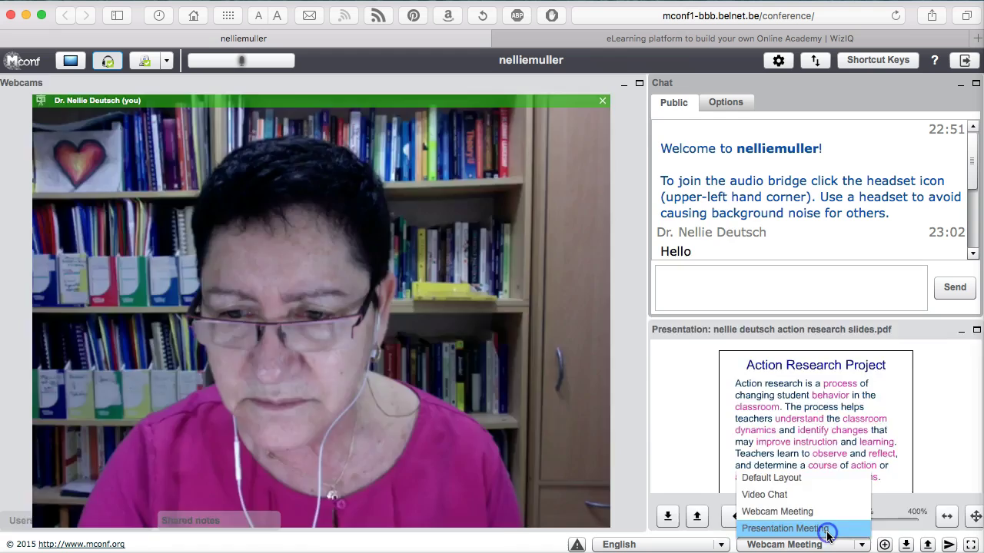
left_click(837, 528)
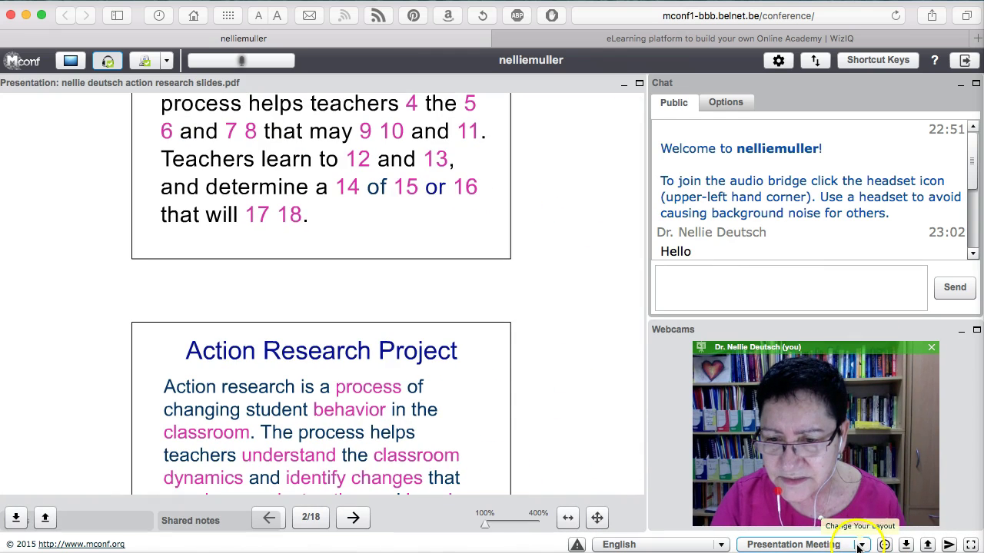
- Show the Webcam Meeting and Video Chat layouts one after the other and return to Presentation Meeting
left_click(860, 544)
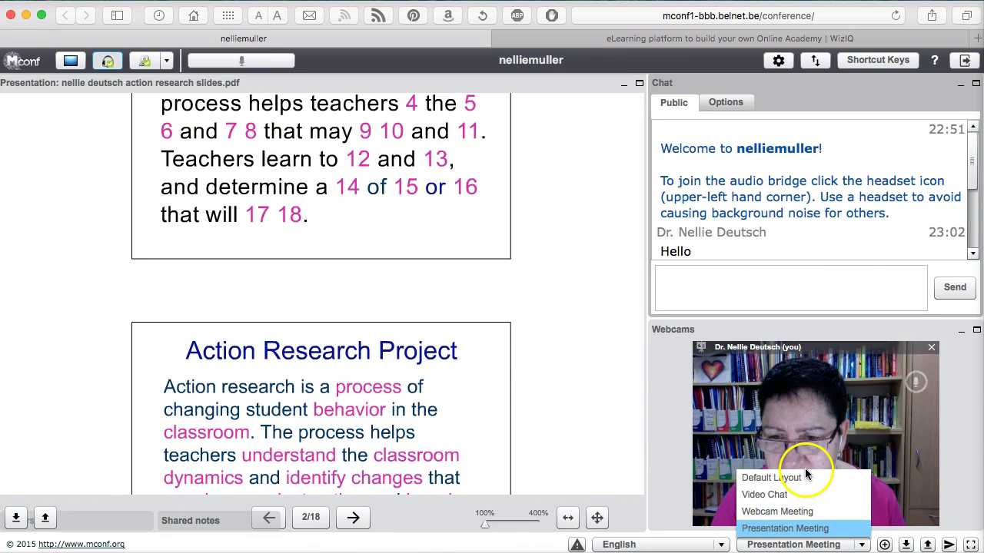
left_click(783, 511)
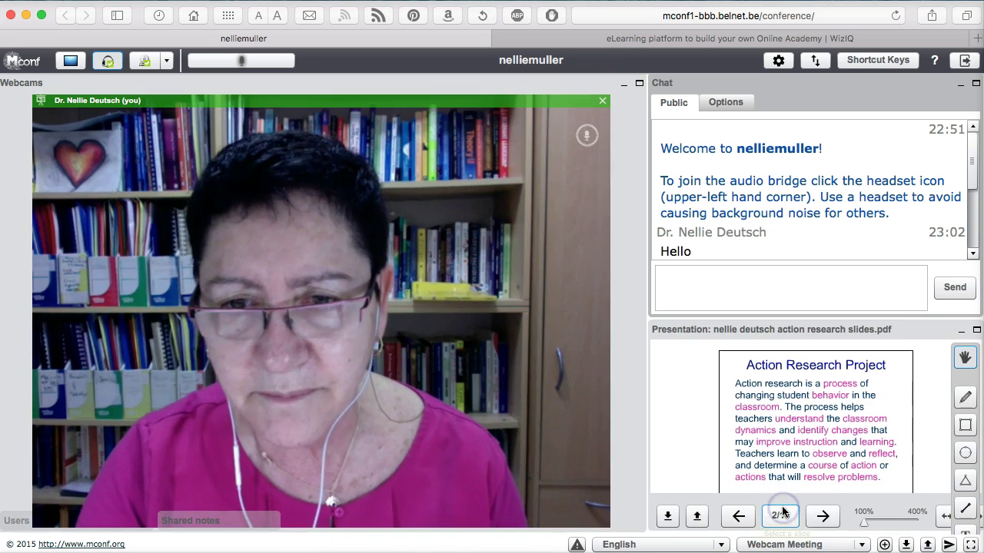
left_click(864, 545)
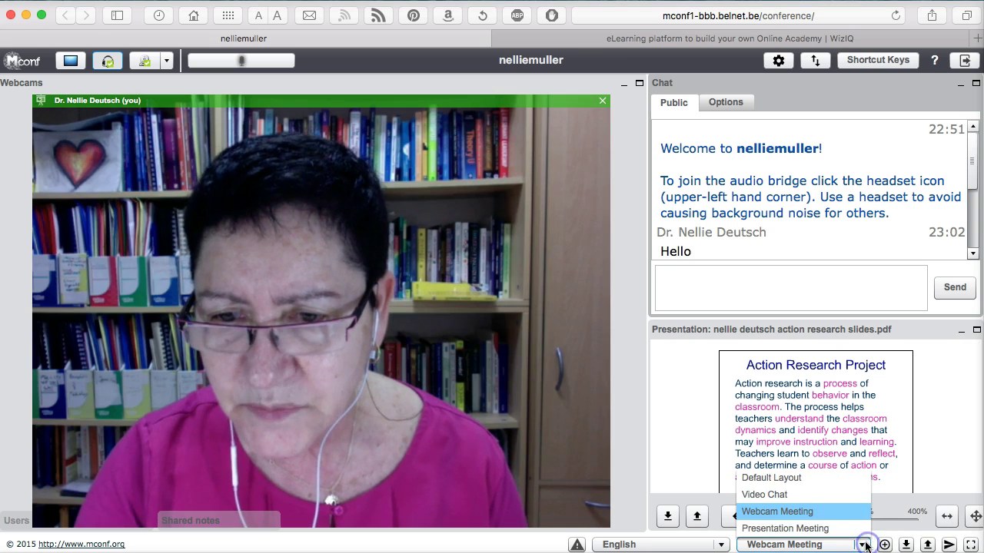
left_click(832, 504)
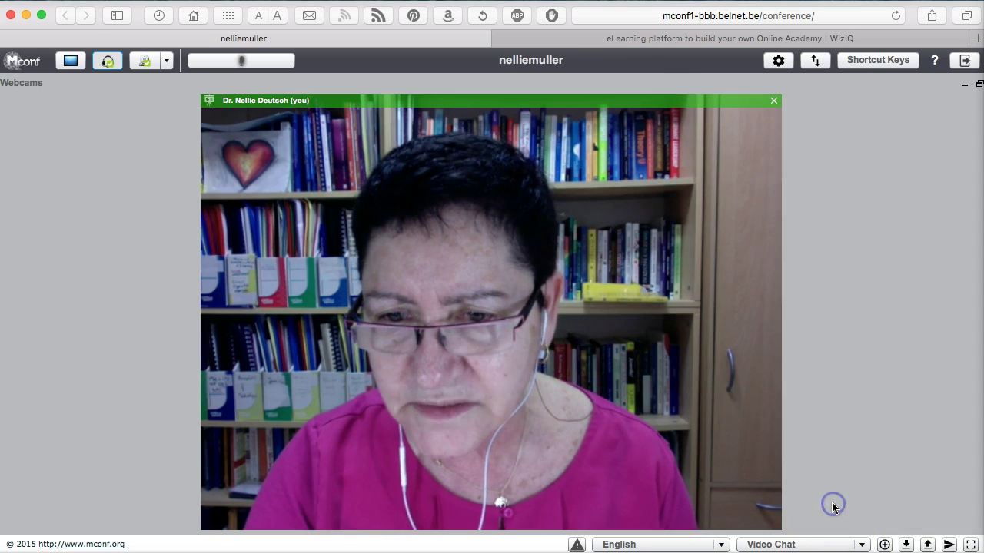
left_click(862, 545)
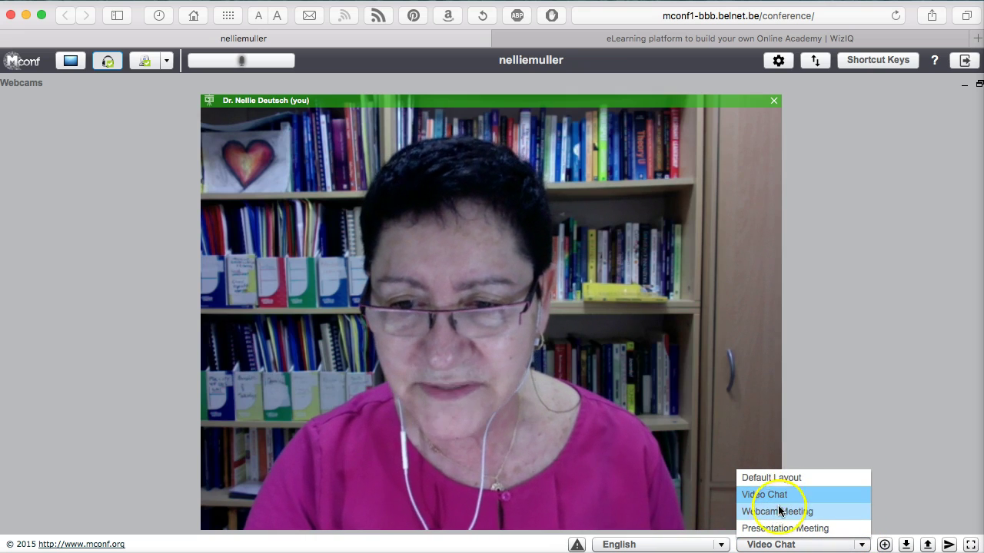
left_click(781, 529)
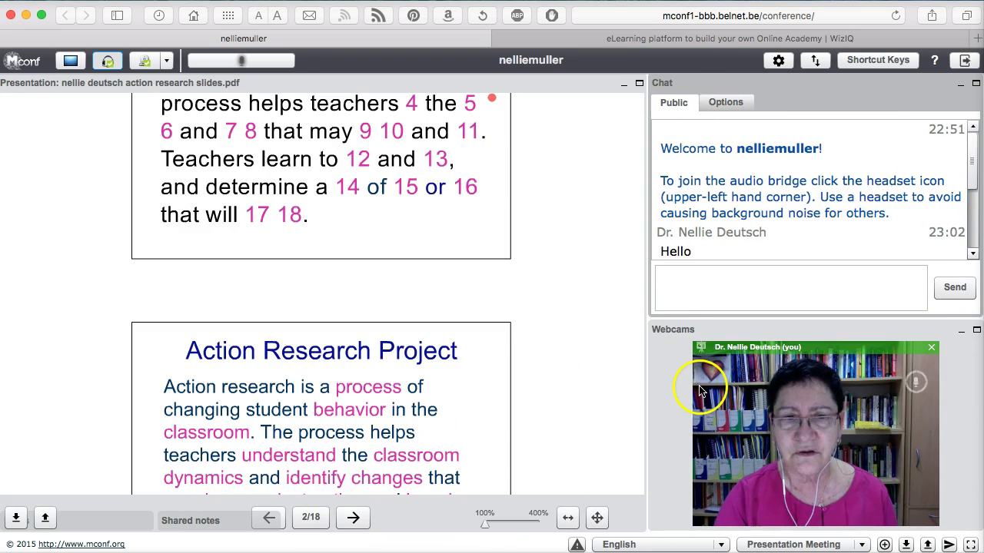
- Apply the current Presentation Meeting layout to all viewers
mouse_move(617, 408)
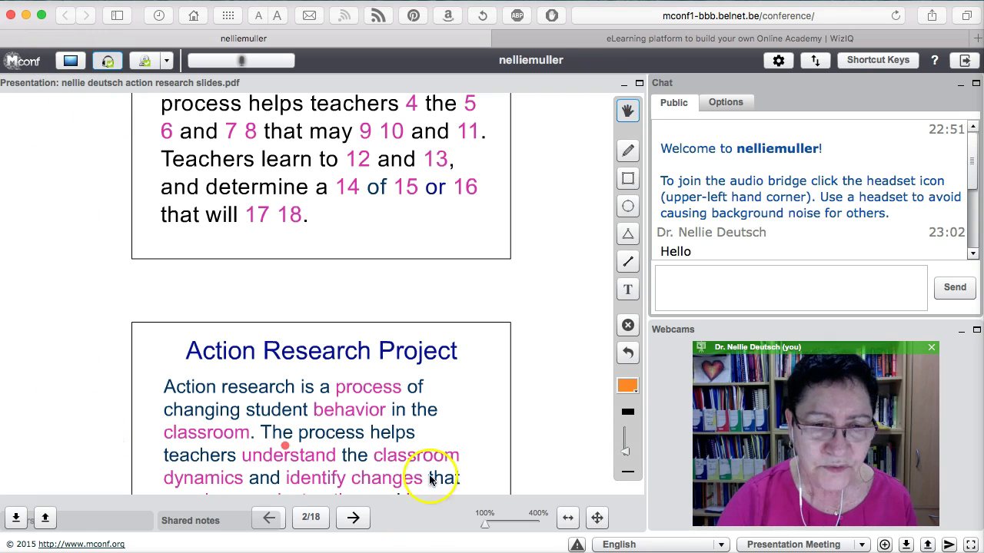
left_click(920, 545)
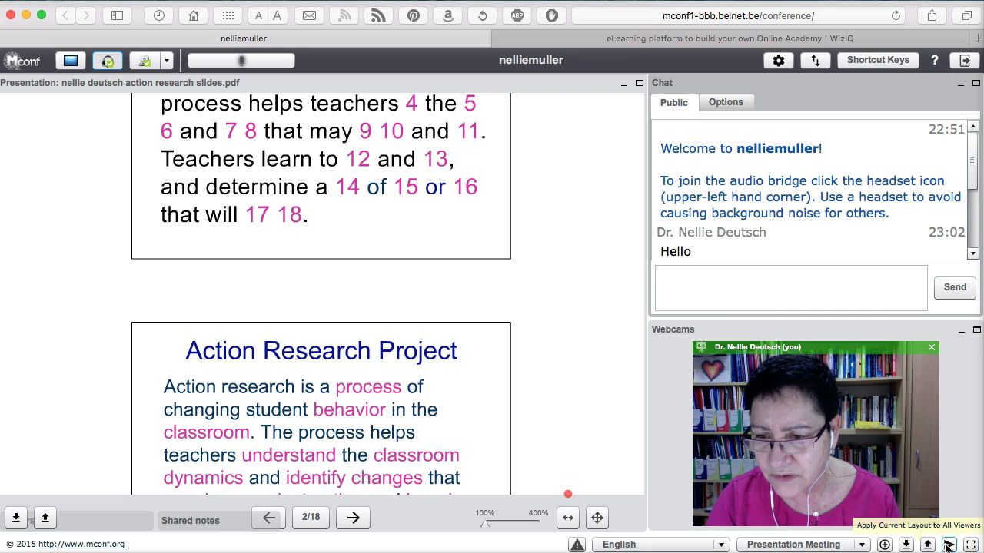
left_click(947, 545)
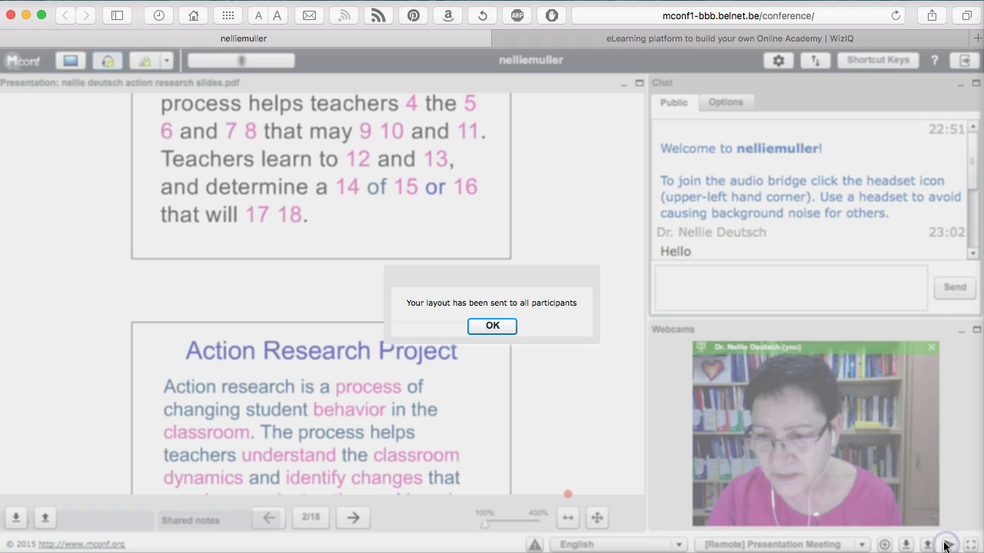
left_click(493, 326)
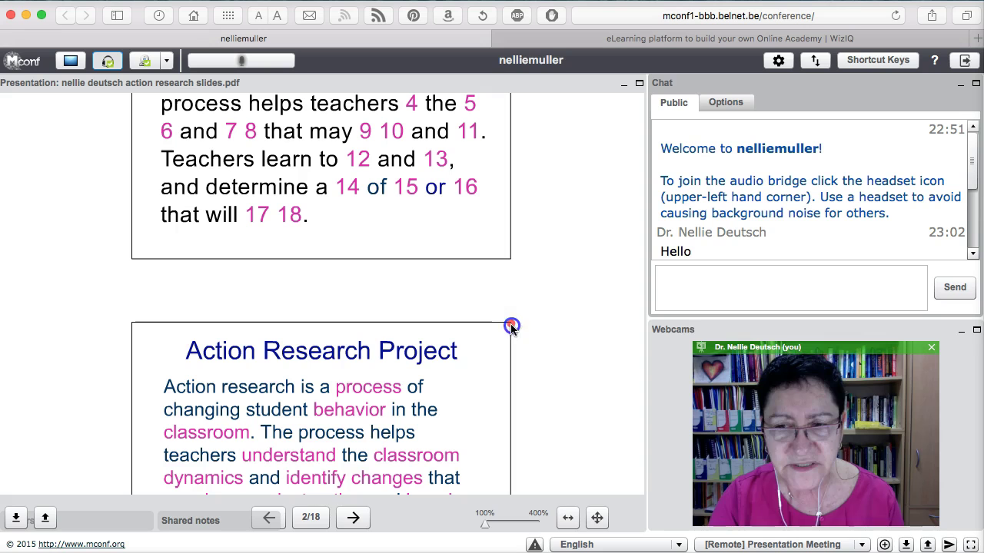
- Show the conference room in full screen and leave full screen again
left_click(971, 544)
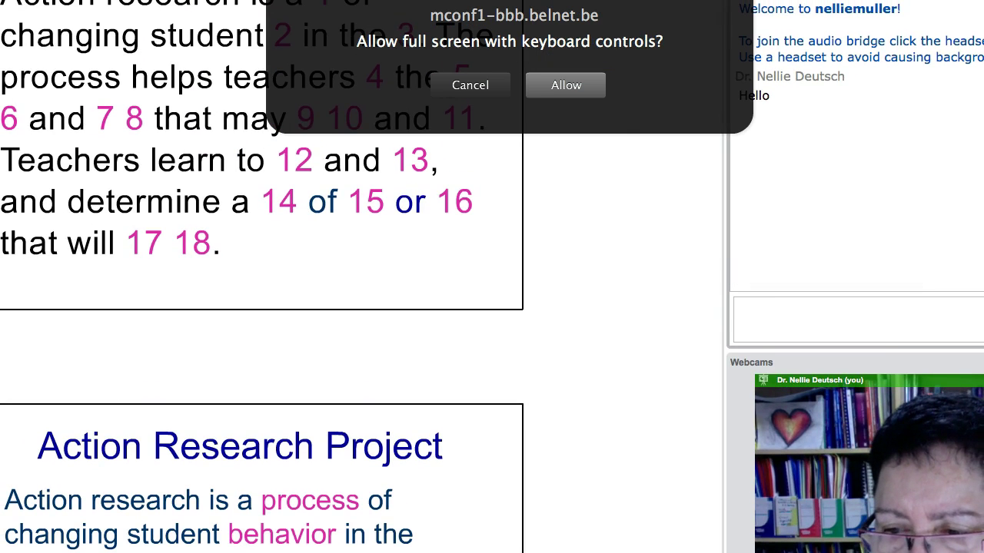
left_click(953, 544)
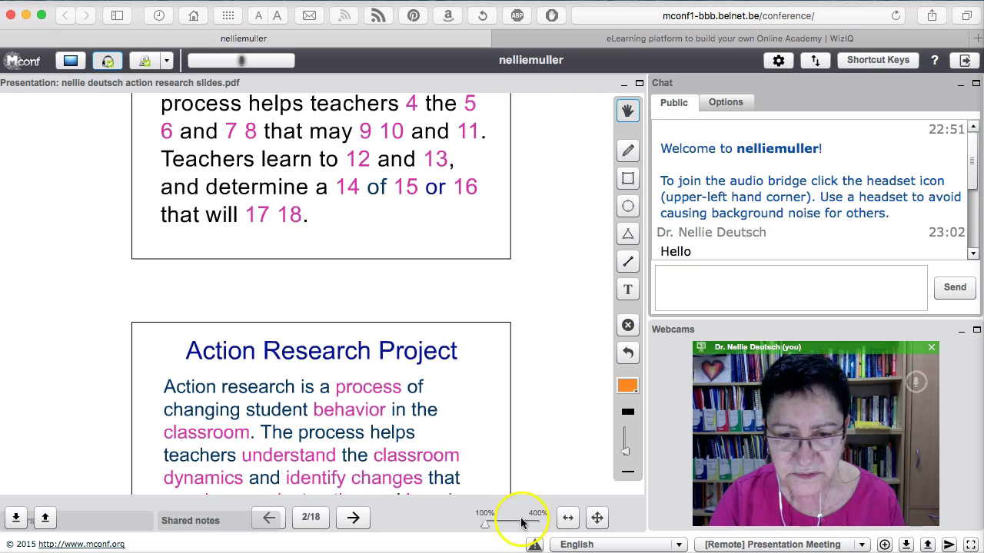
- Switch the conference room's interface language to Vietnamese and back to English
left_click(680, 545)
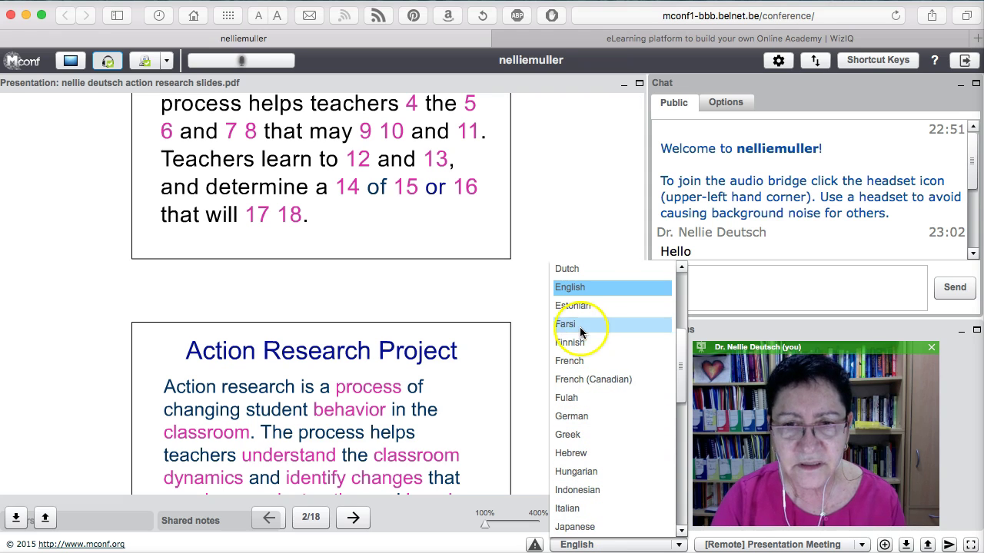
left_click_drag(680, 346, 688, 492)
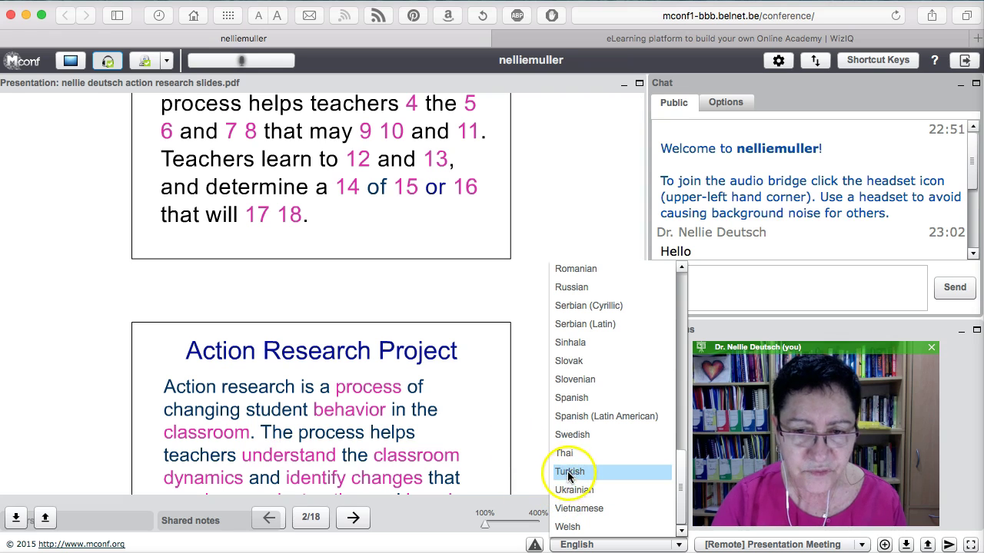
left_click(575, 508)
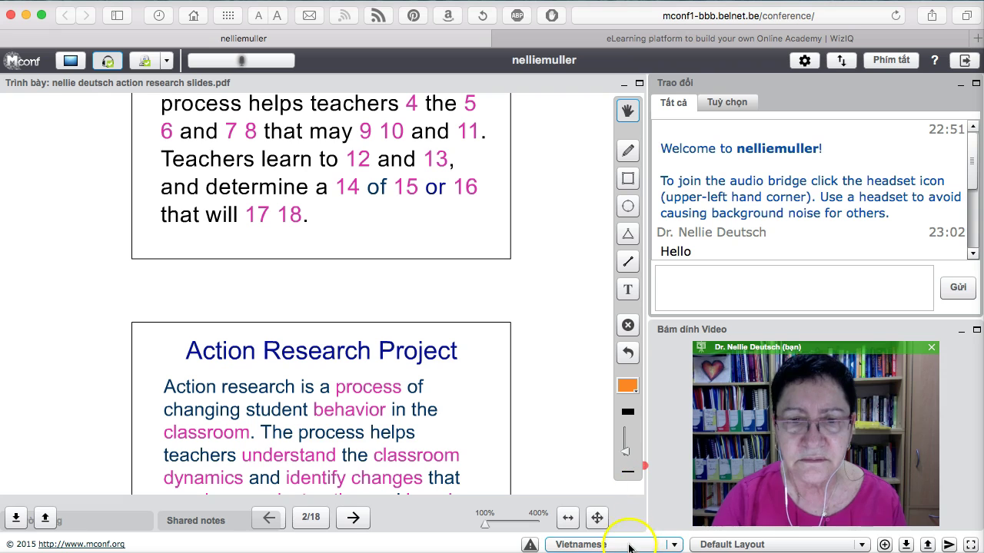
left_click(671, 544)
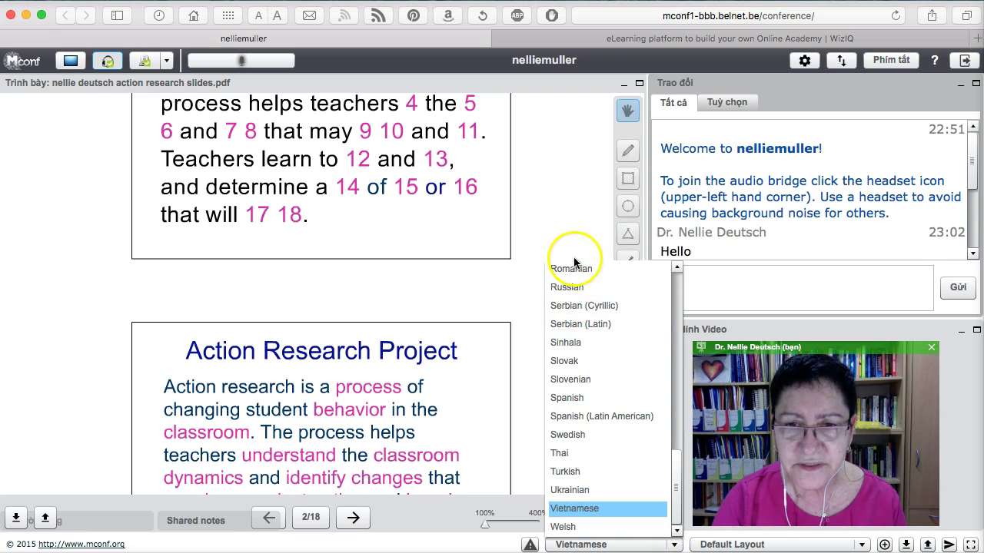
left_click_drag(674, 466, 651, 331)
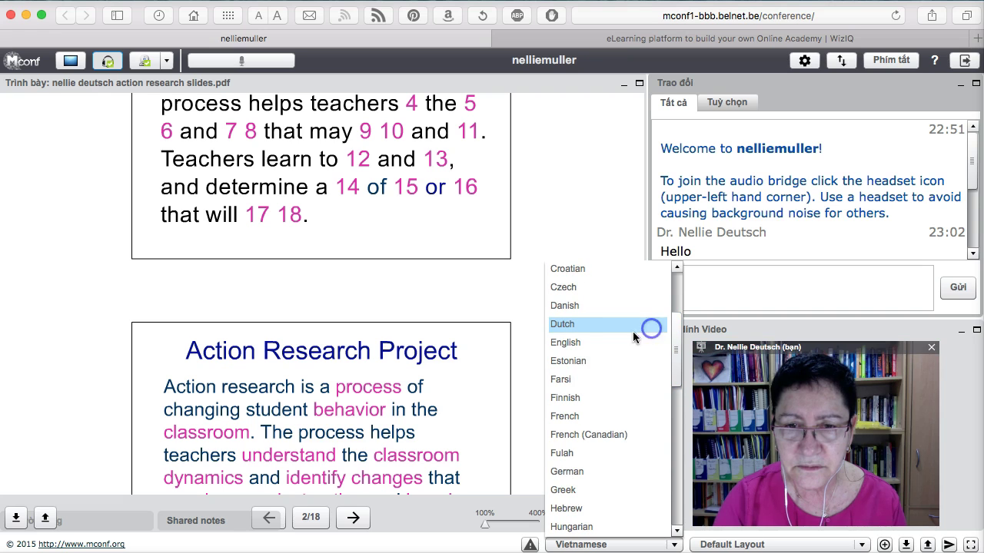
left_click(578, 343)
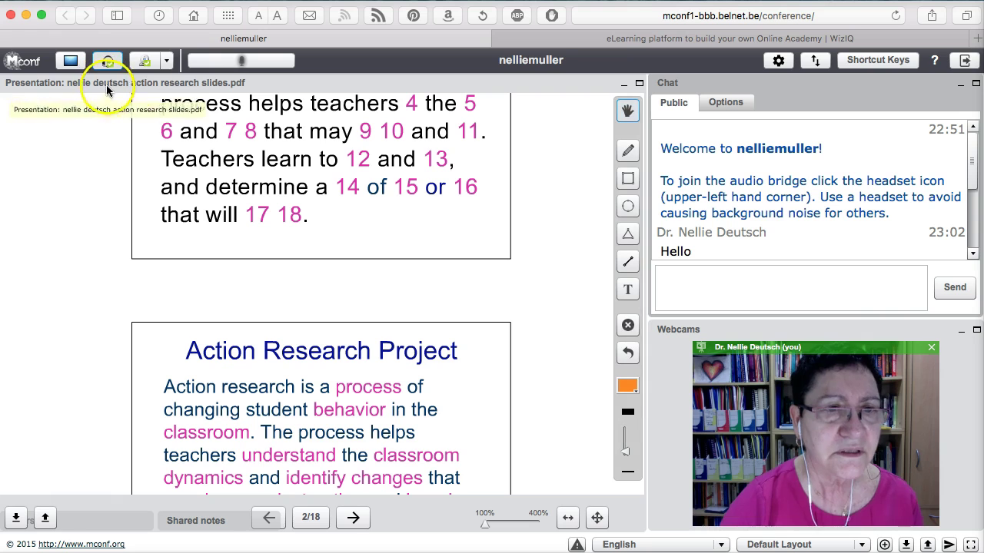
- Check the available webcam sources and the room's guest management options, cancelling the settings without changes
left_click(167, 65)
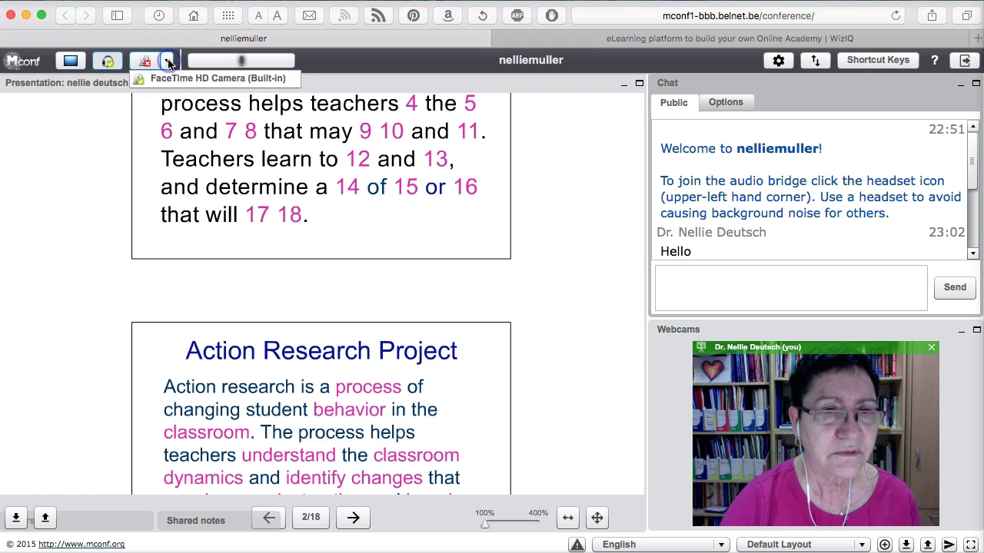
left_click(111, 61)
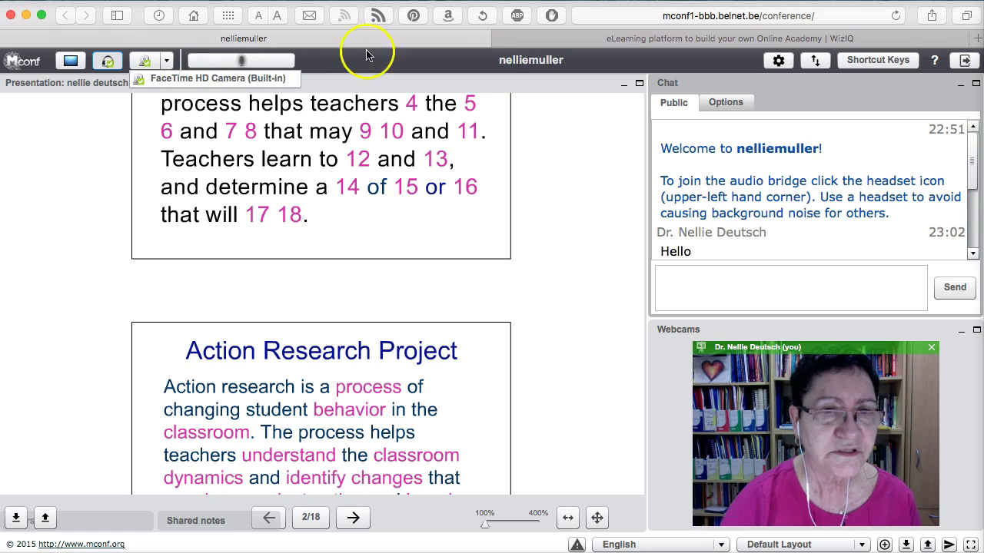
left_click(779, 59)
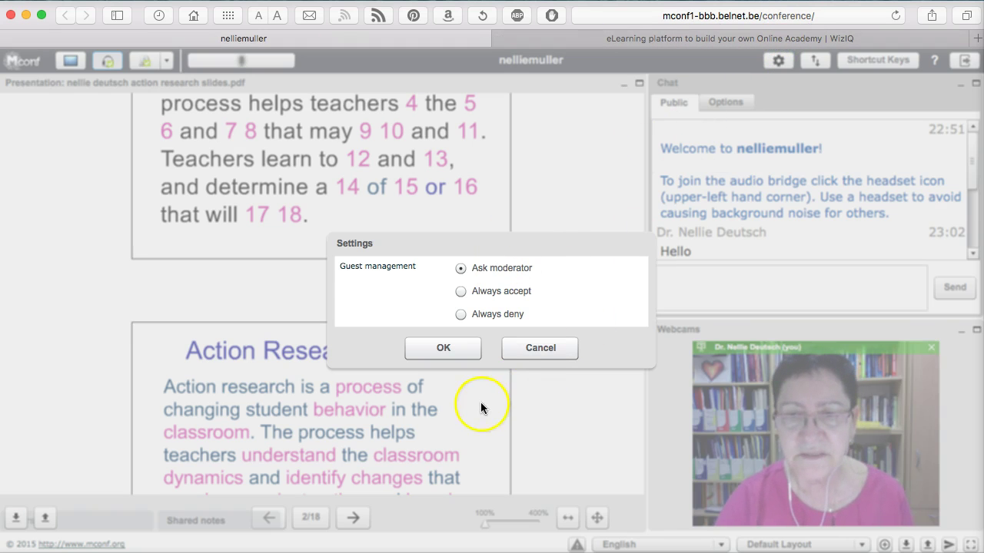
left_click(527, 342)
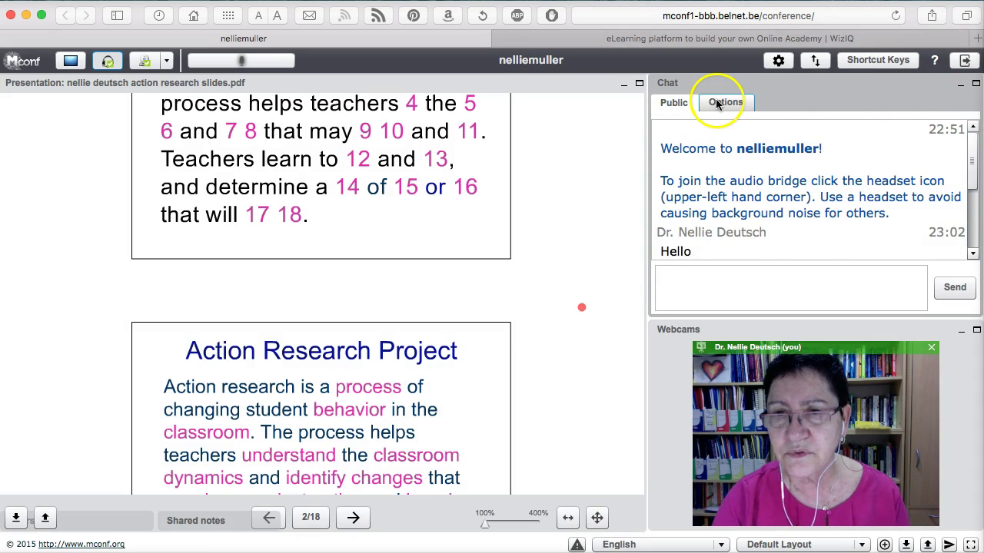
- Reopen the room settings and accept Ask moderator as the guest management option
mouse_move(773, 207)
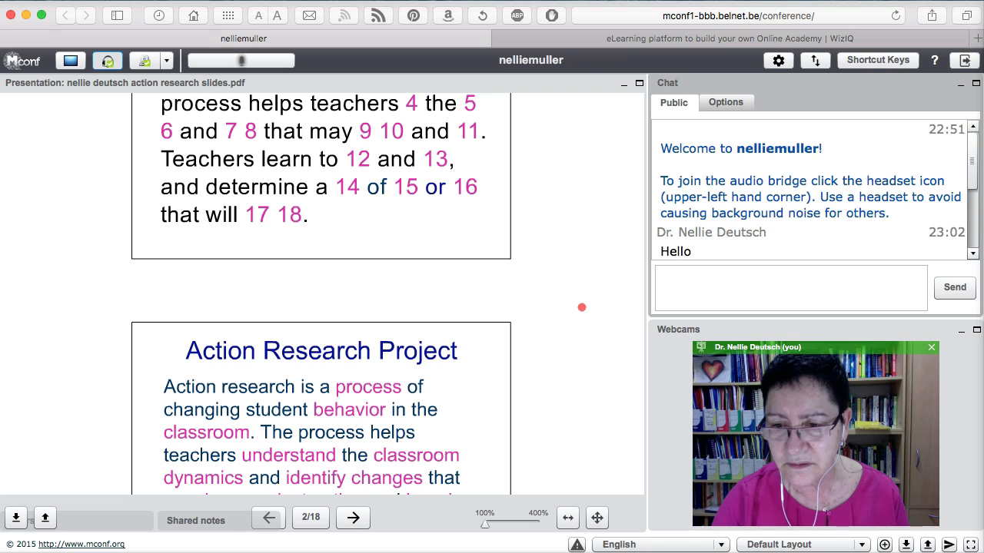
mouse_move(802, 415)
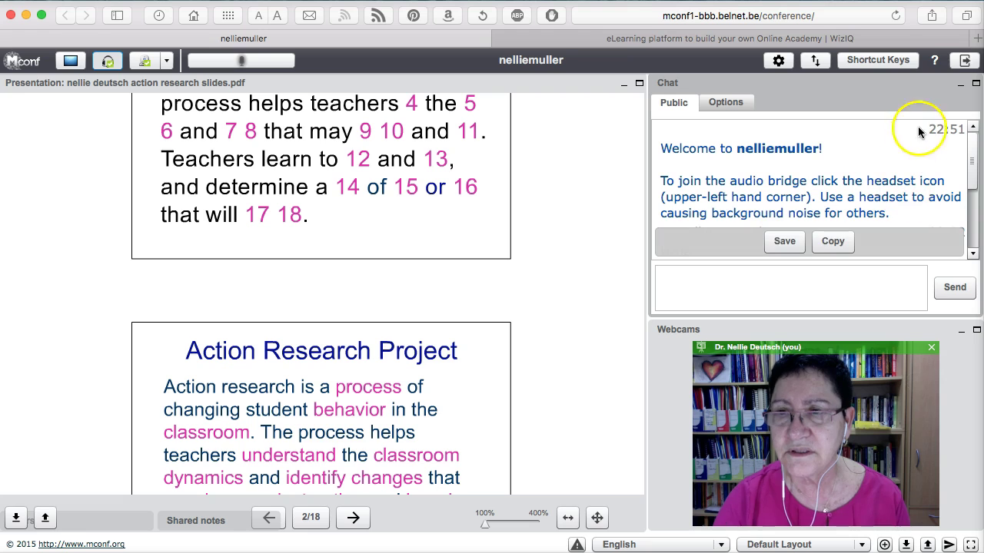
left_click(780, 62)
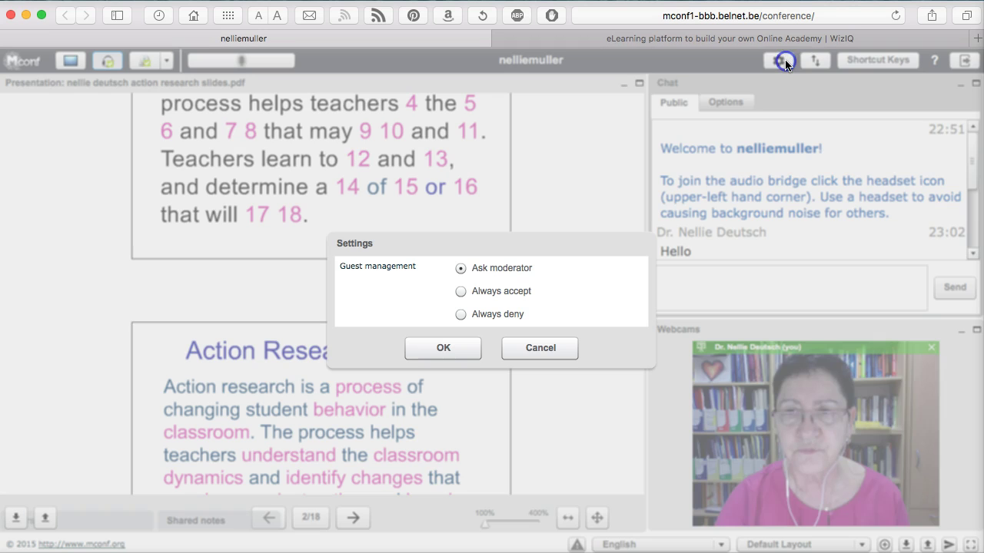
left_click(440, 354)
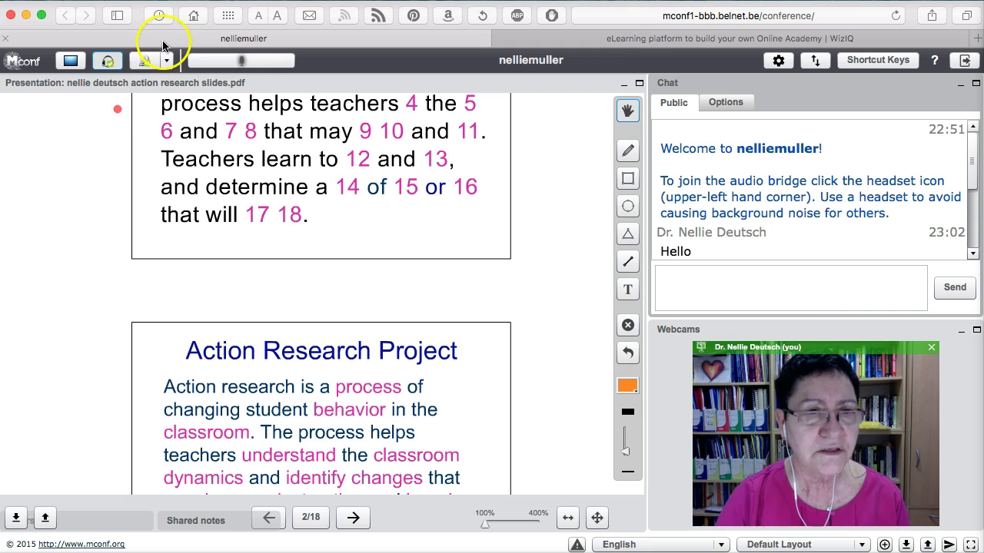